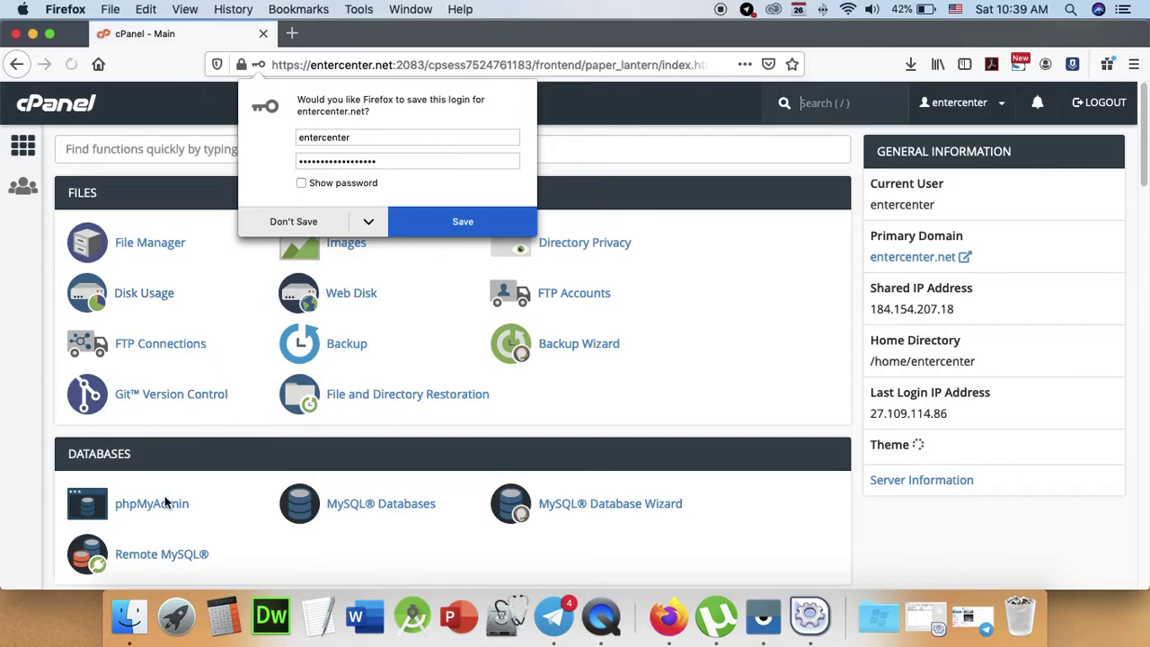
Launch phpMyAdmin from cPanel's Databases section, then bring up the Vysor phone mirror.
left_click(163, 501)
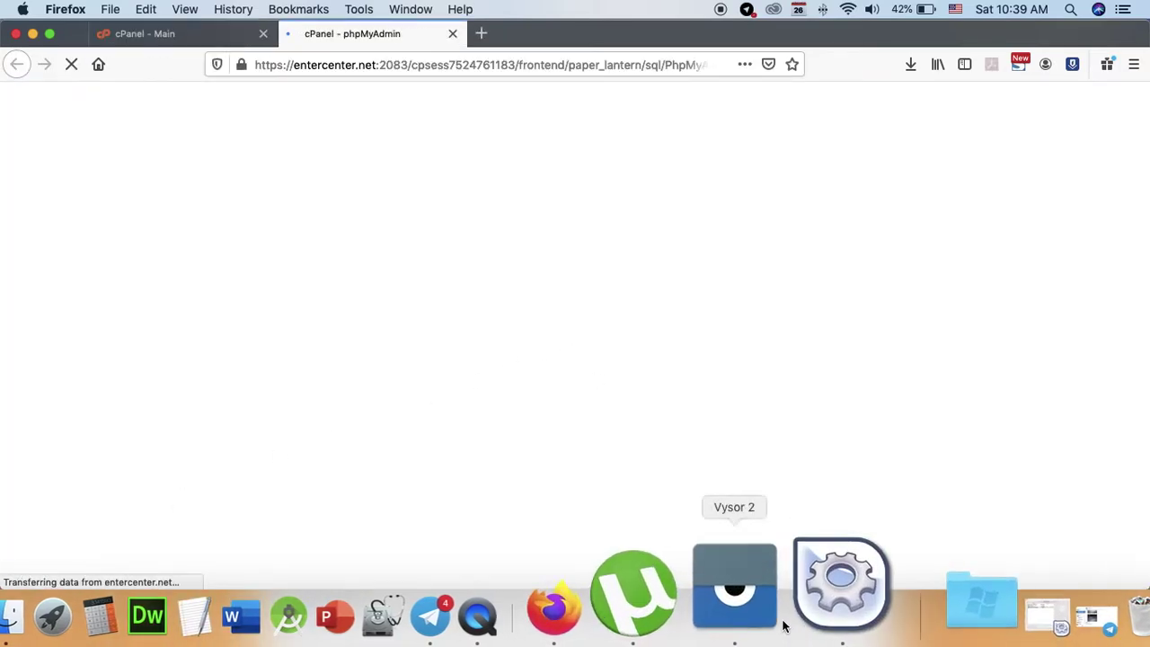
left_click(755, 615)
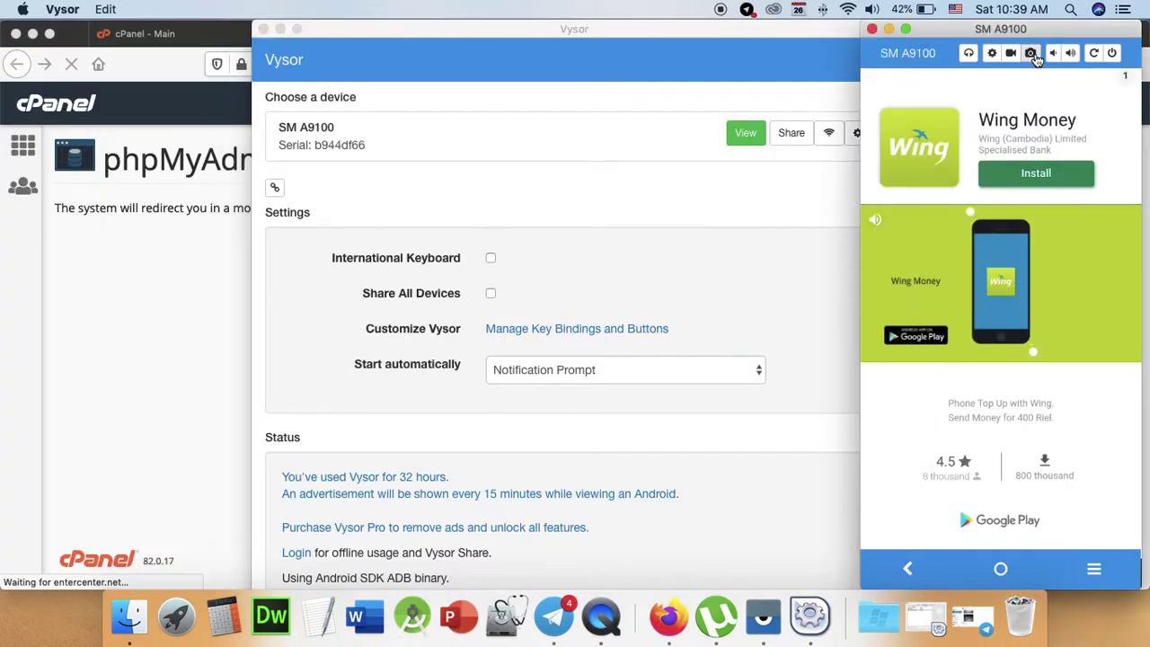
Show the mirrored phone's media volume slider in Vysor, then bring Firefox back to the front.
left_click(1056, 54)
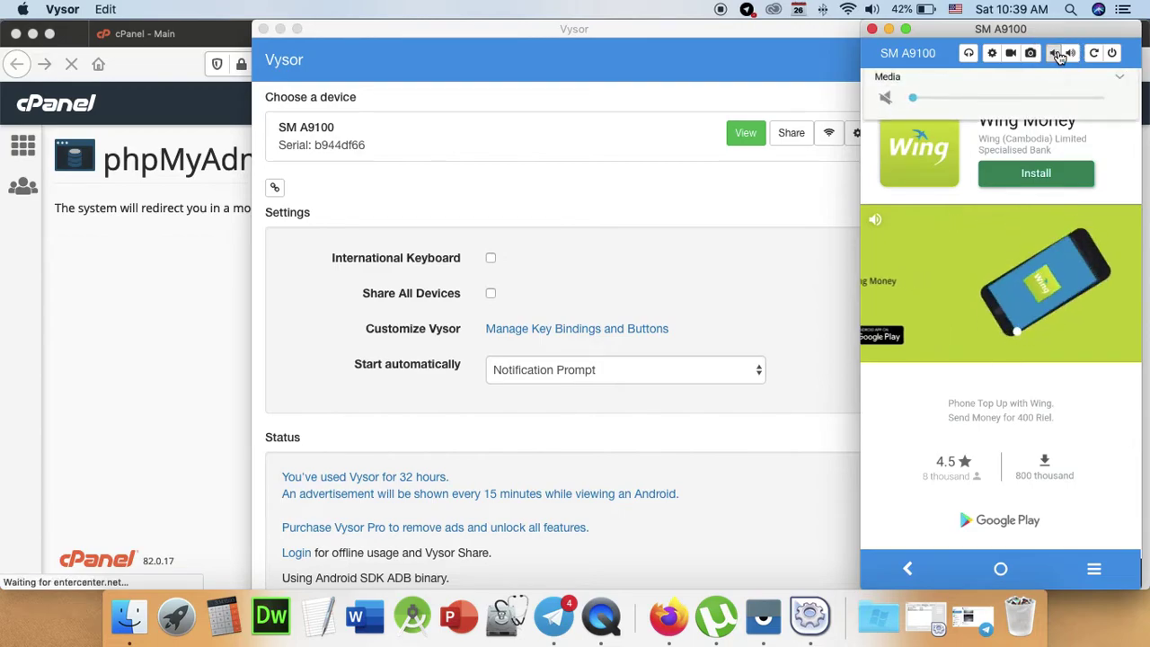
left_click(157, 331)
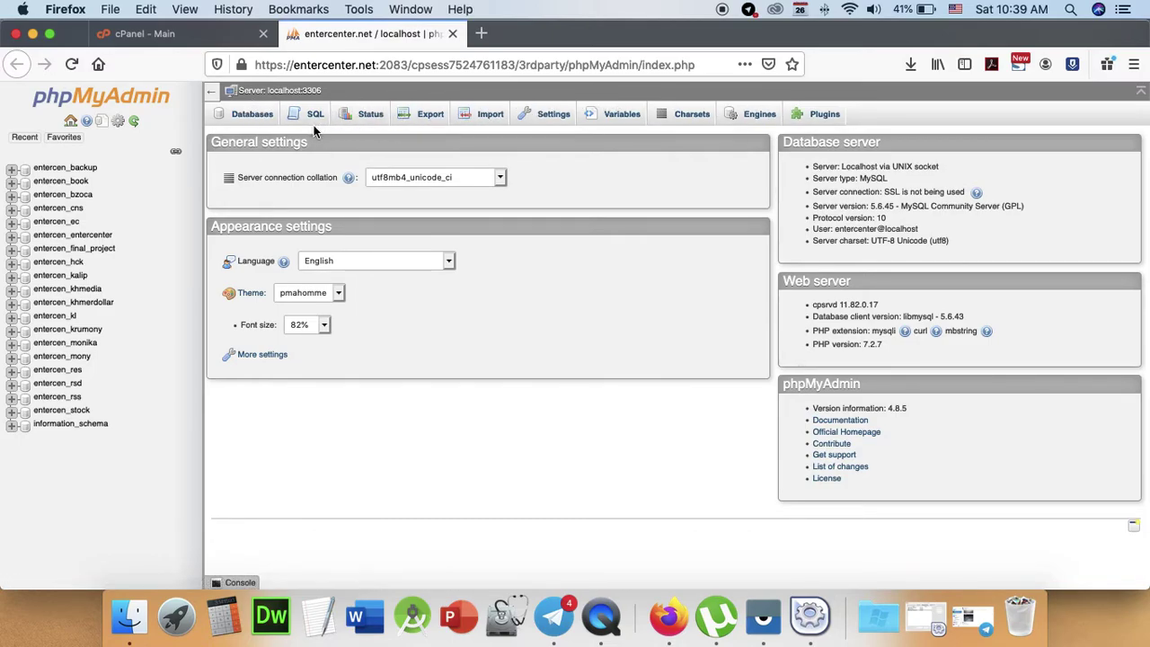
Load localhost/phpmyadmin/ in a new tab and close the hosting server's phpMyAdmin tab.
left_click(480, 33)
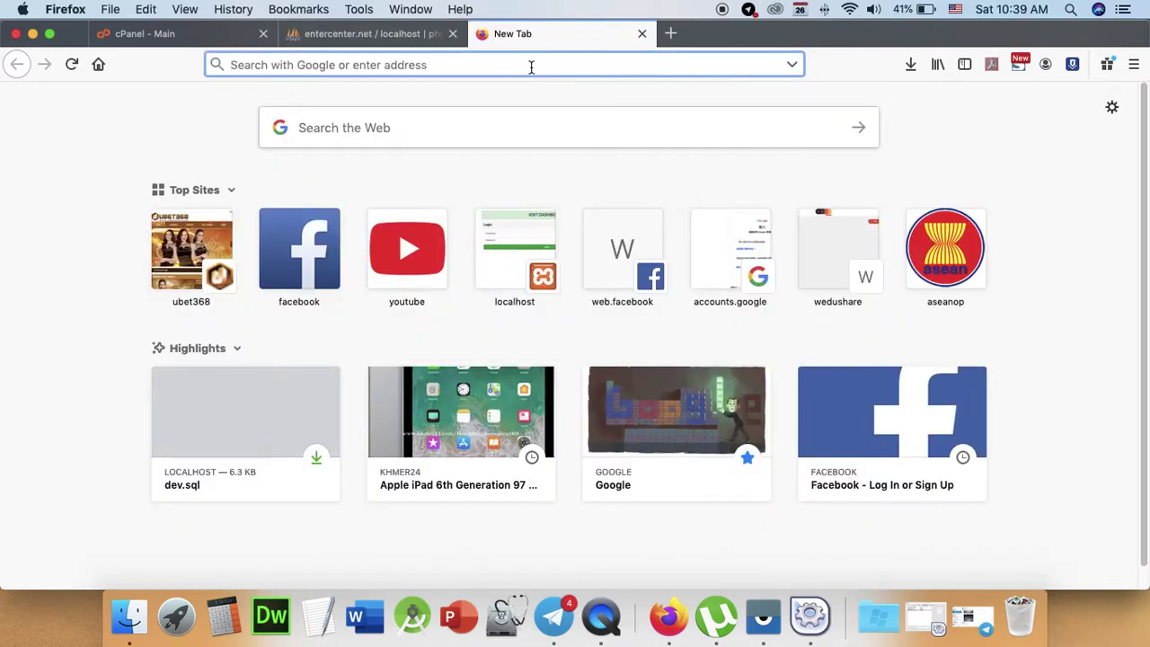
type("localhost/phpmyadmin/")
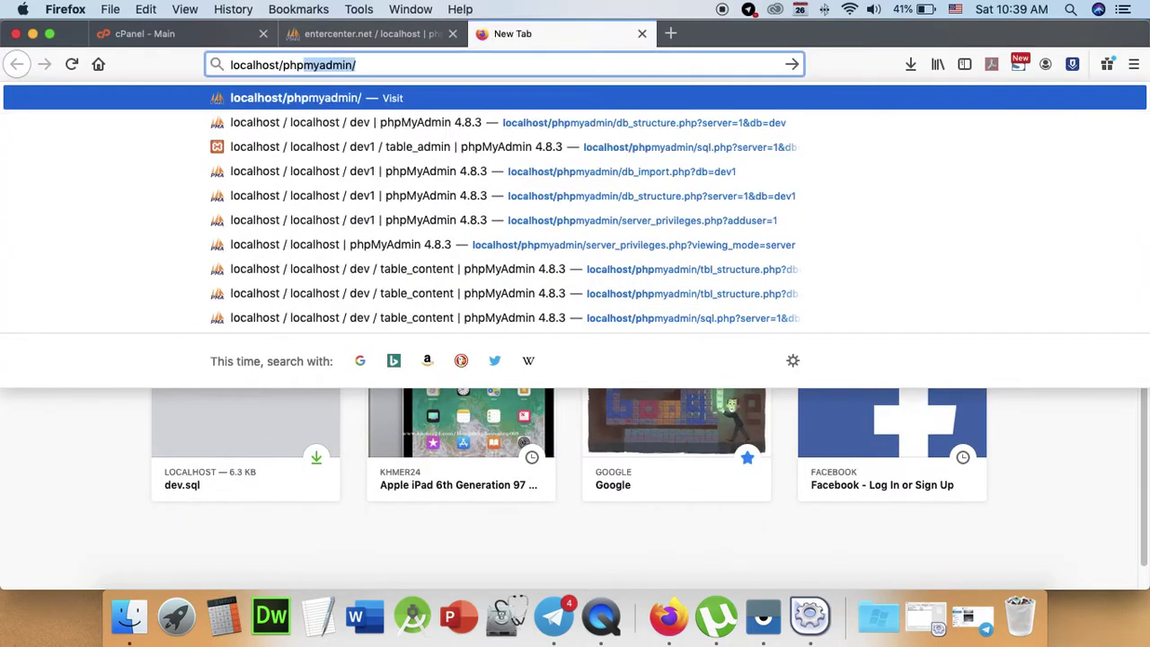
key("Return")
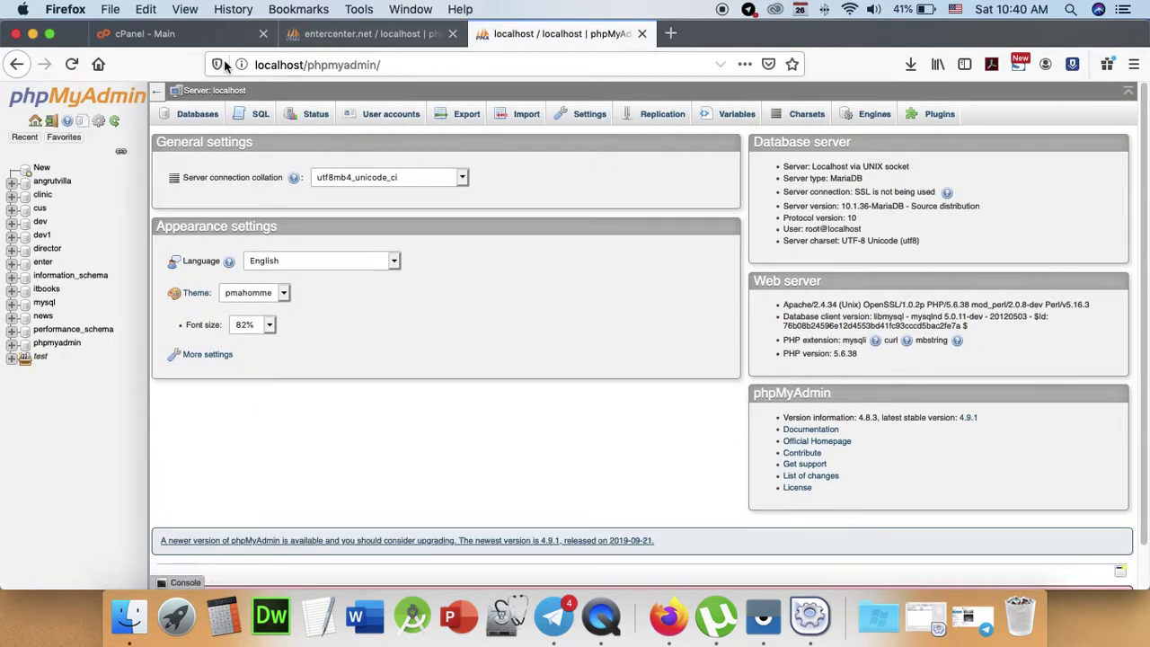
left_click(368, 33)
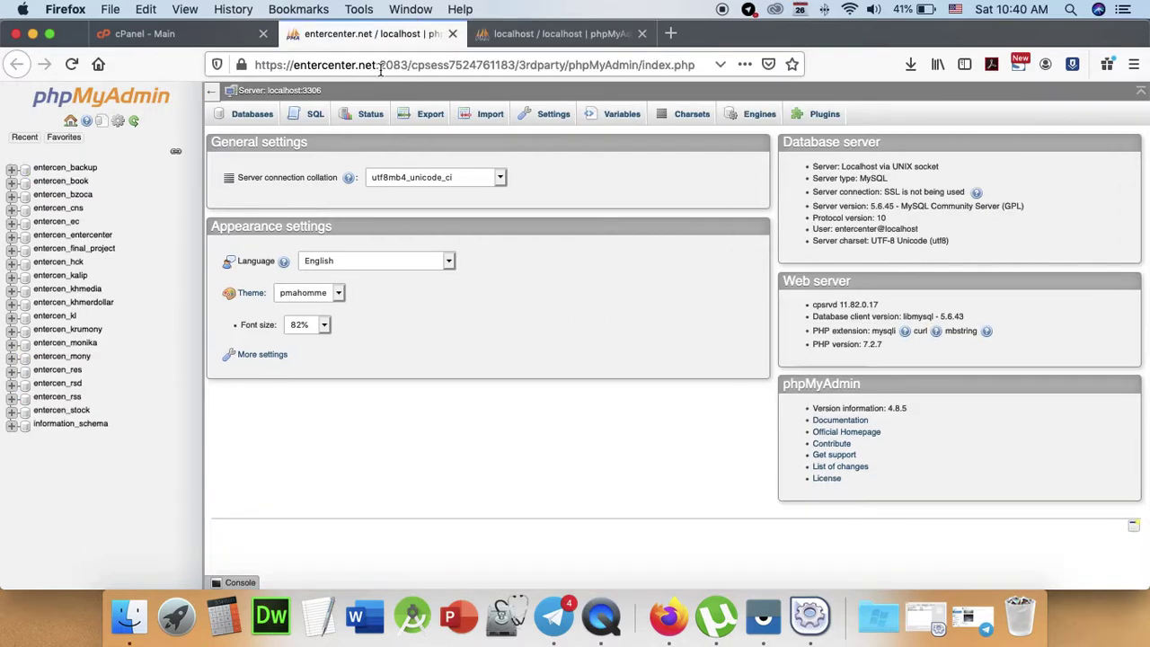
left_click(452, 33)
On cPanel's MySQL Databases page, create the database entercen_dev (name 'dev').
left_click(159, 33)
scroll(128, 436, "down", 15)
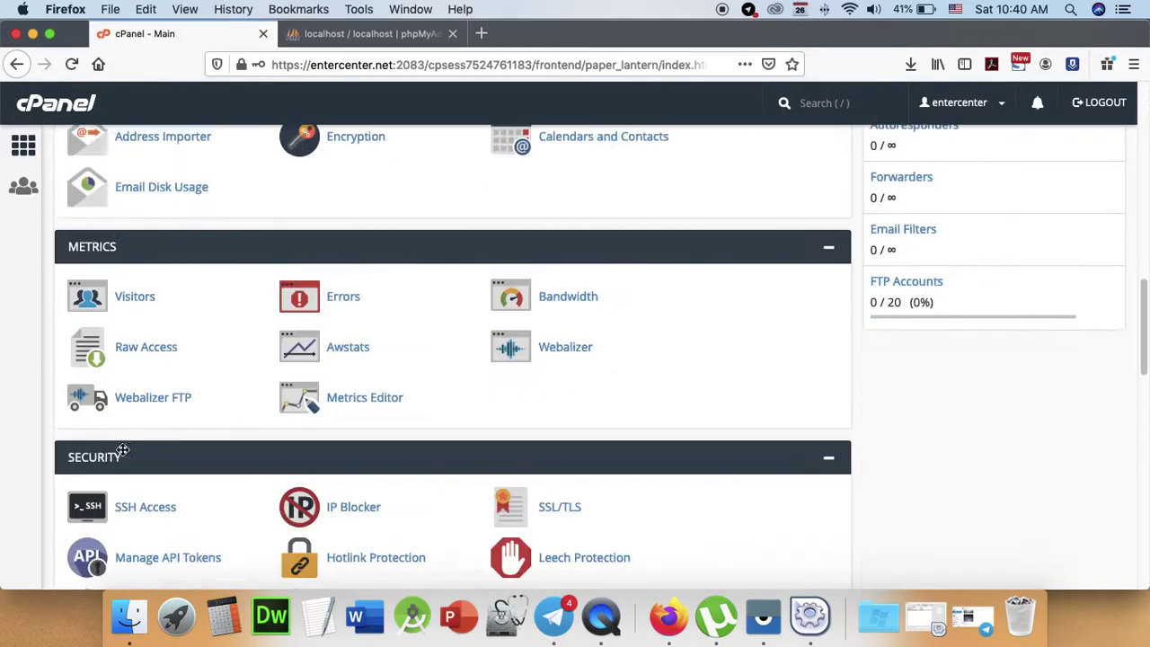
scroll(123, 458, "up", 12)
scroll(123, 449, "up", 5)
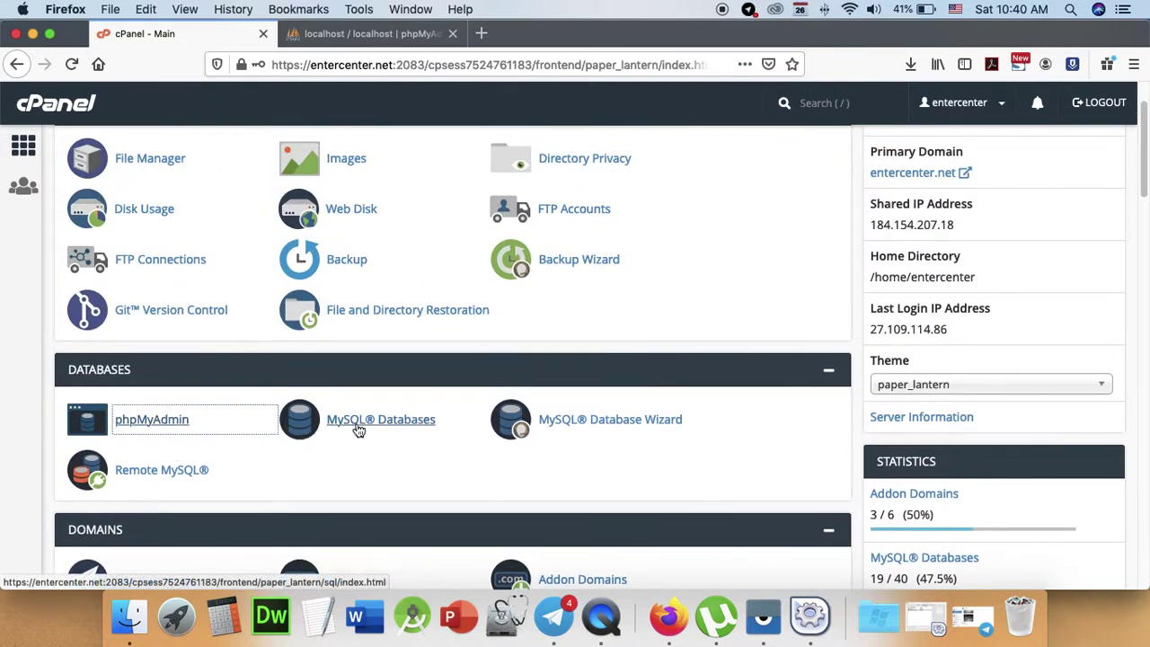
left_click(359, 430)
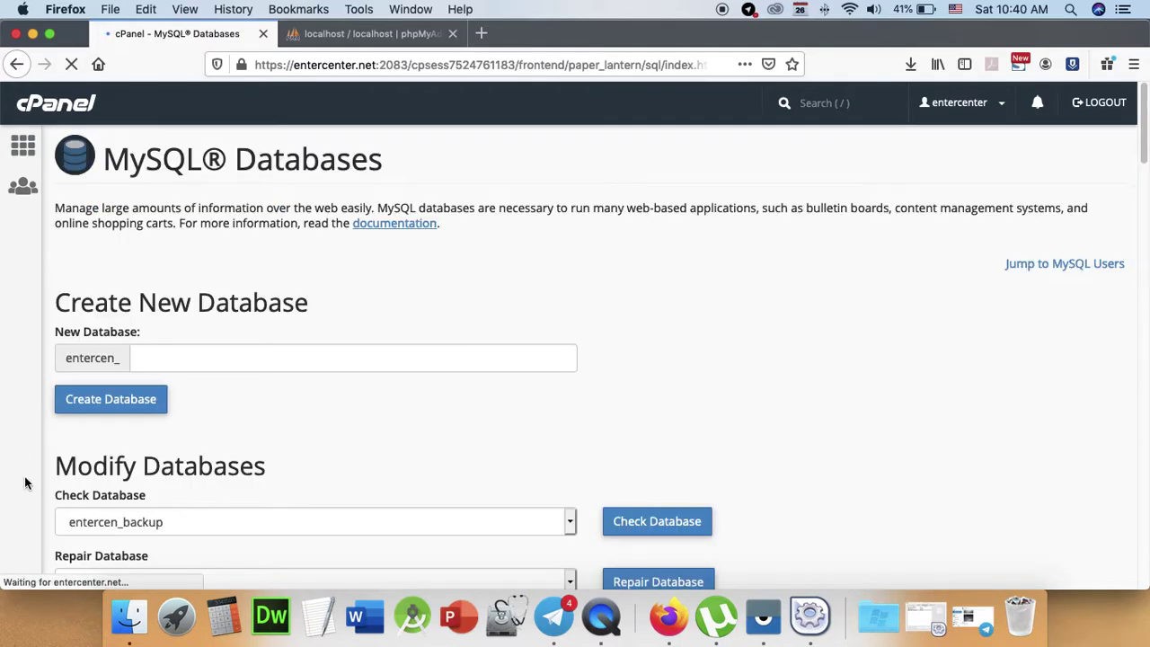
left_click(205, 361)
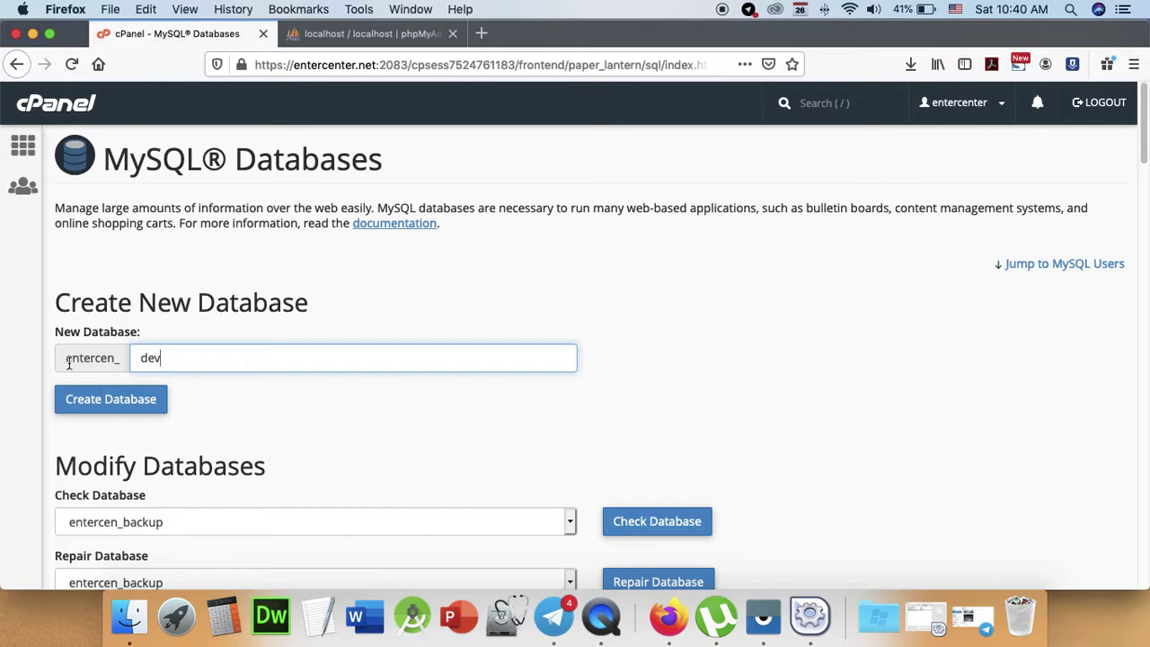
left_click(115, 398)
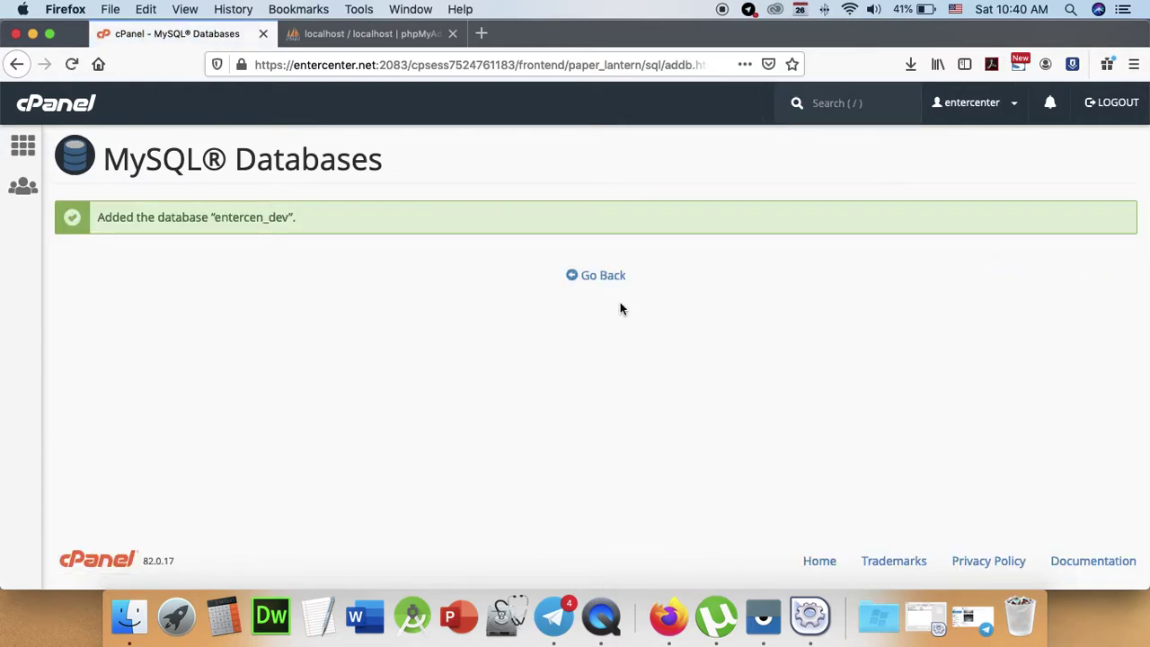
left_click(602, 276)
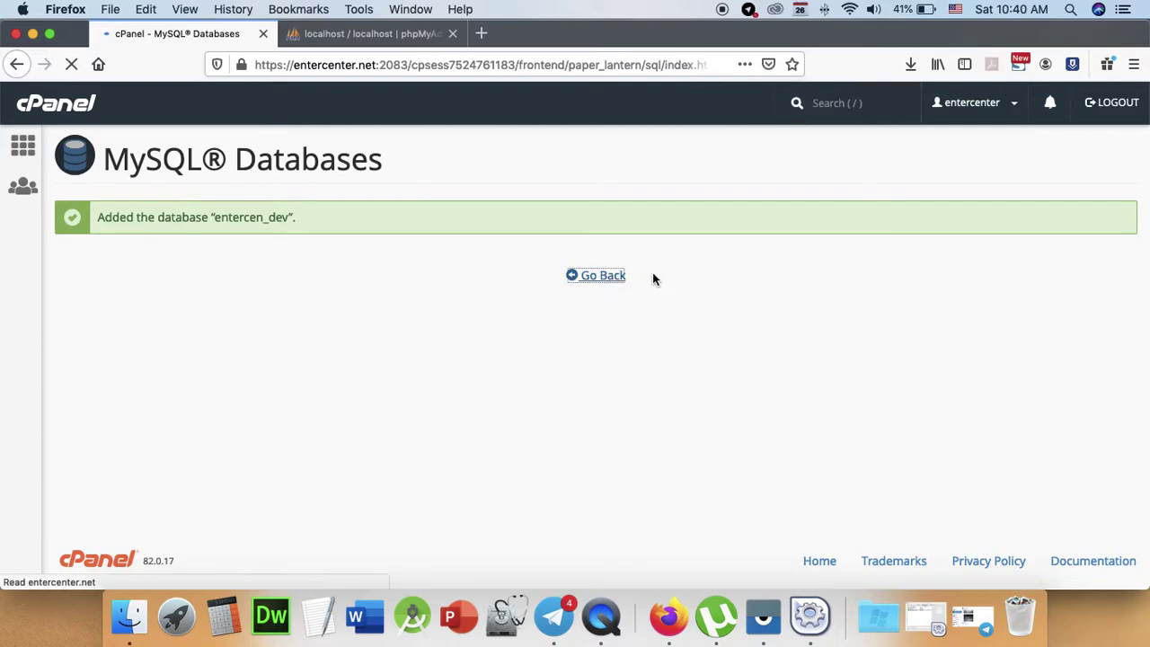
scroll(450, 436, "down", 10)
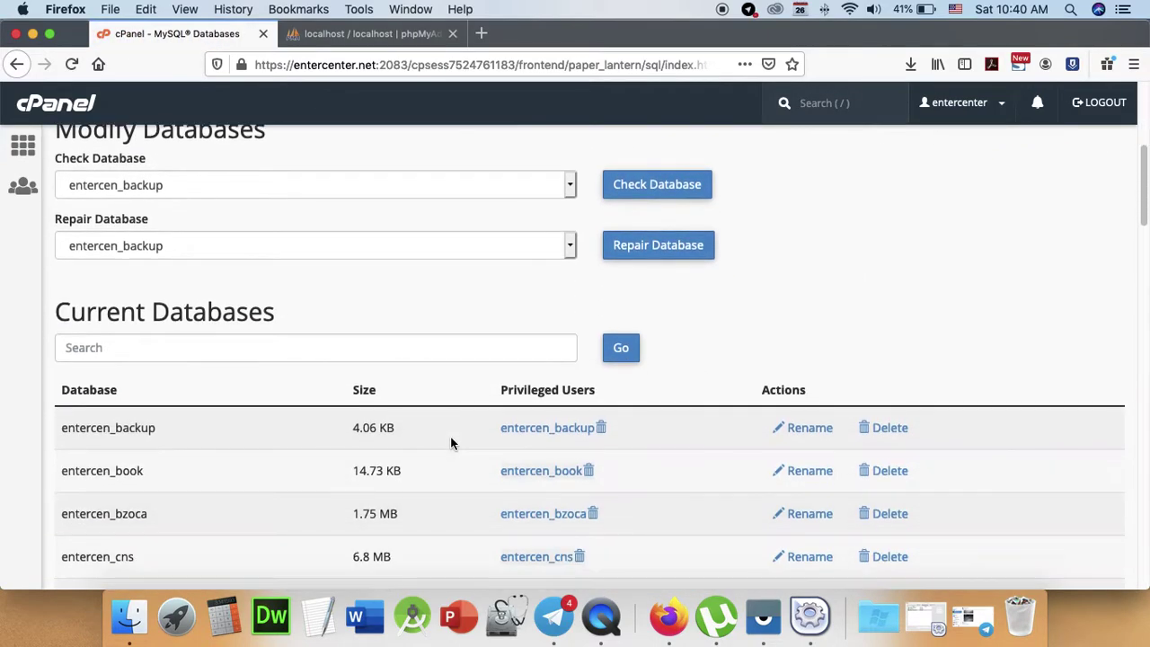
Enter dev as the new MySQL username with a password, submit, and decline the browser's save-login prompt.
scroll(411, 452, "down", 3)
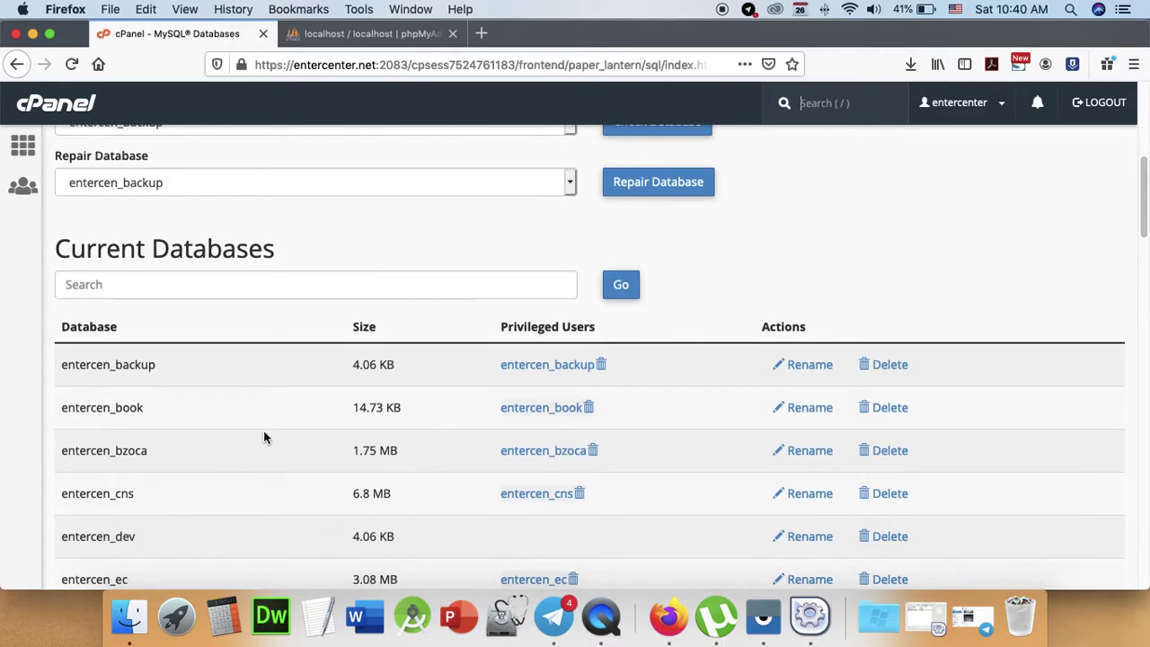
scroll(253, 408, "up", 12)
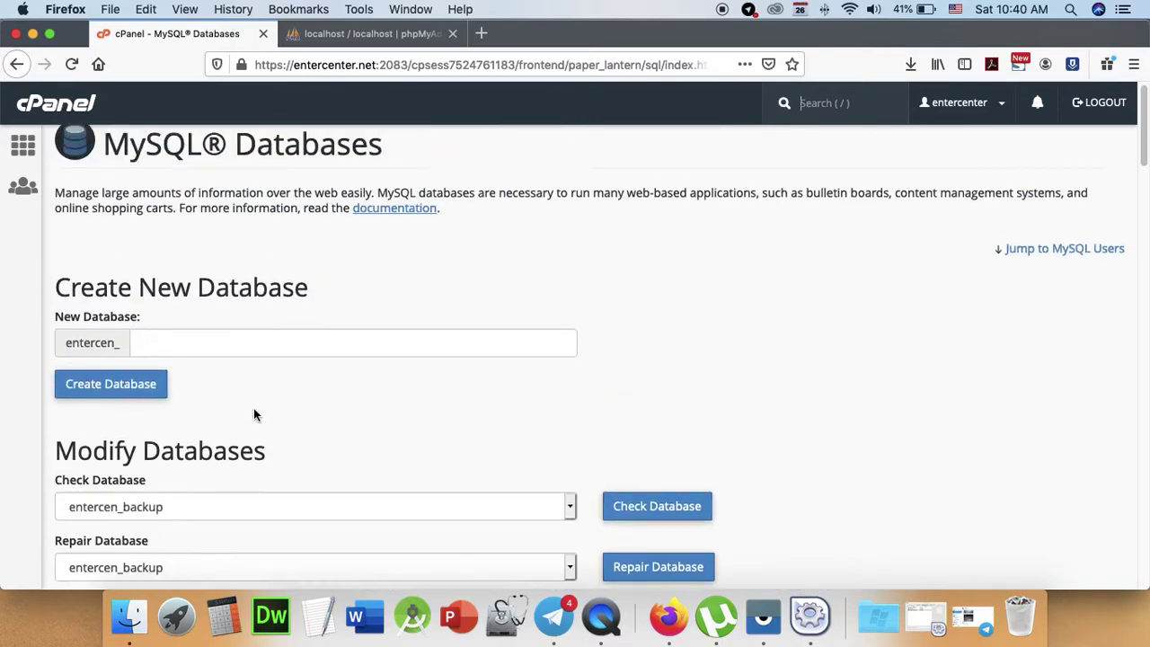
scroll(253, 408, "down", 20)
left_click(154, 236)
type("dev")
left_click(182, 292)
type("•••••••••")
left_click(315, 348)
type("••••••••")
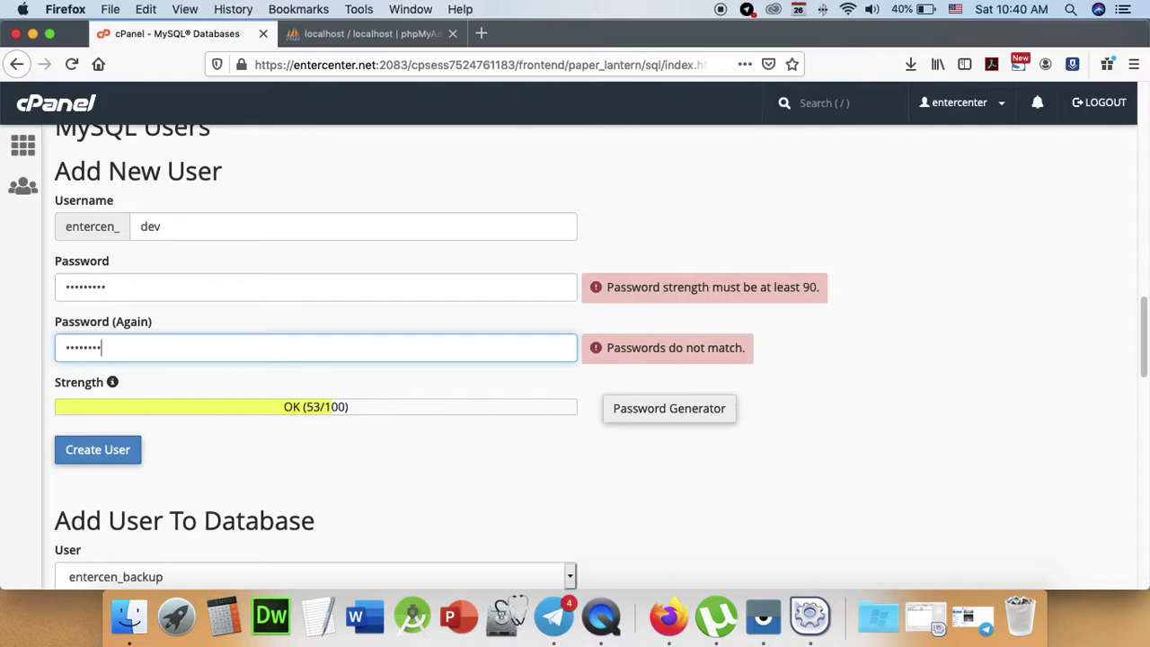
type("•")
left_click(117, 449)
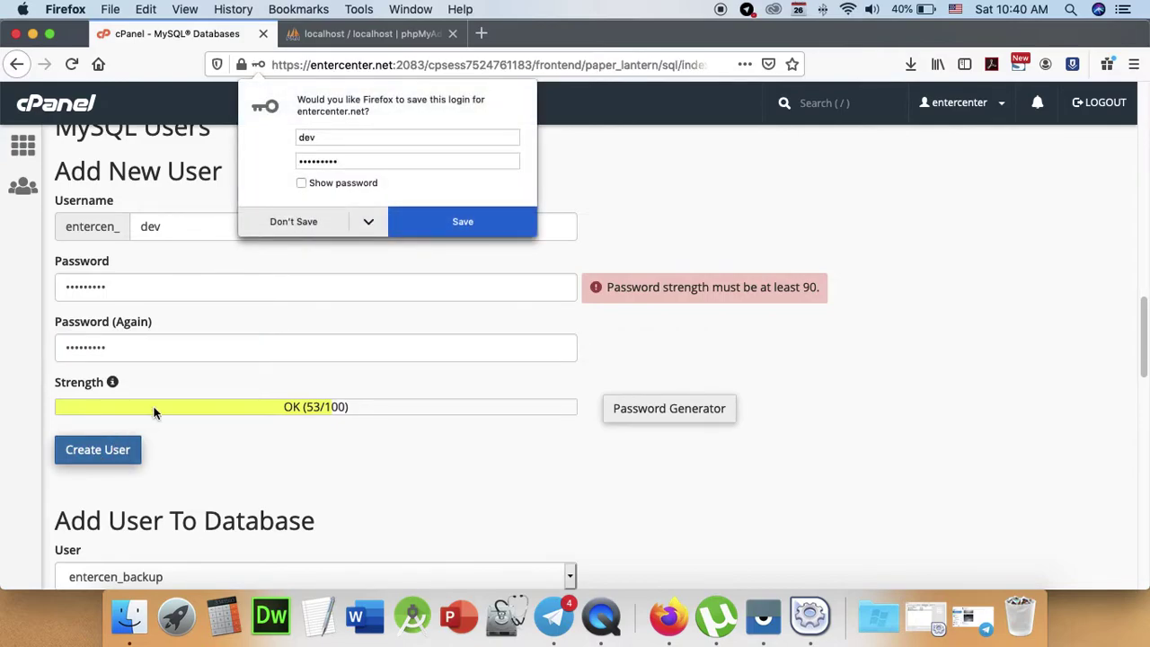
left_click(336, 222)
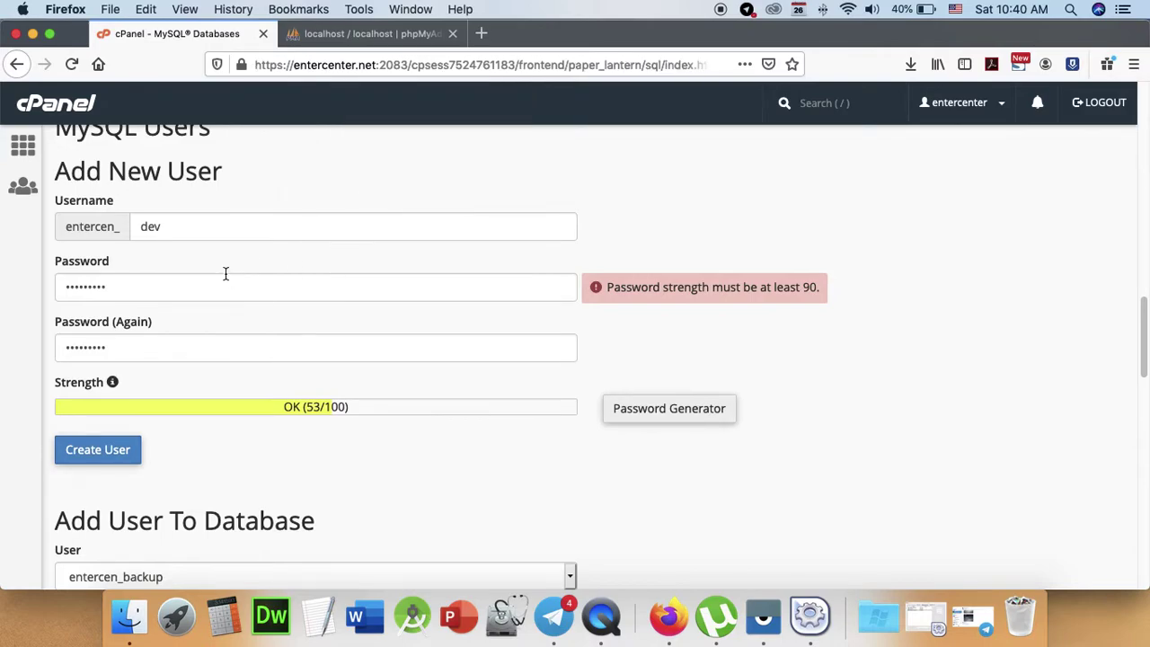
Replace both password fields with a new matching password and create user entercen_dev.
left_click_drag(197, 284, 2, 286)
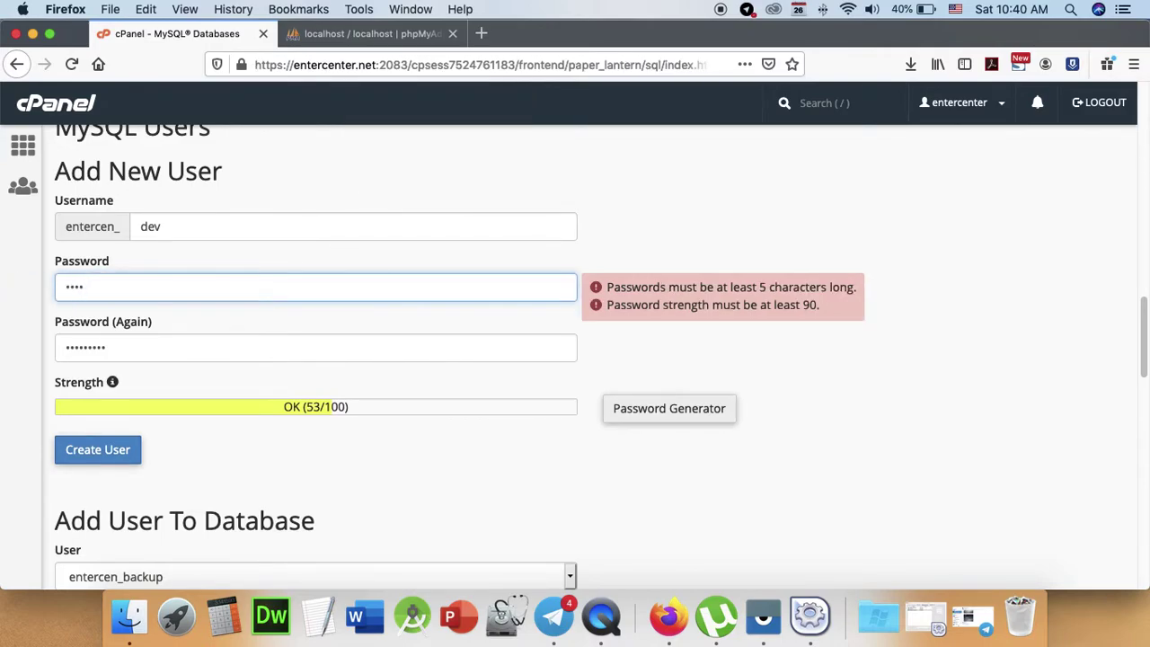
key("Tab")
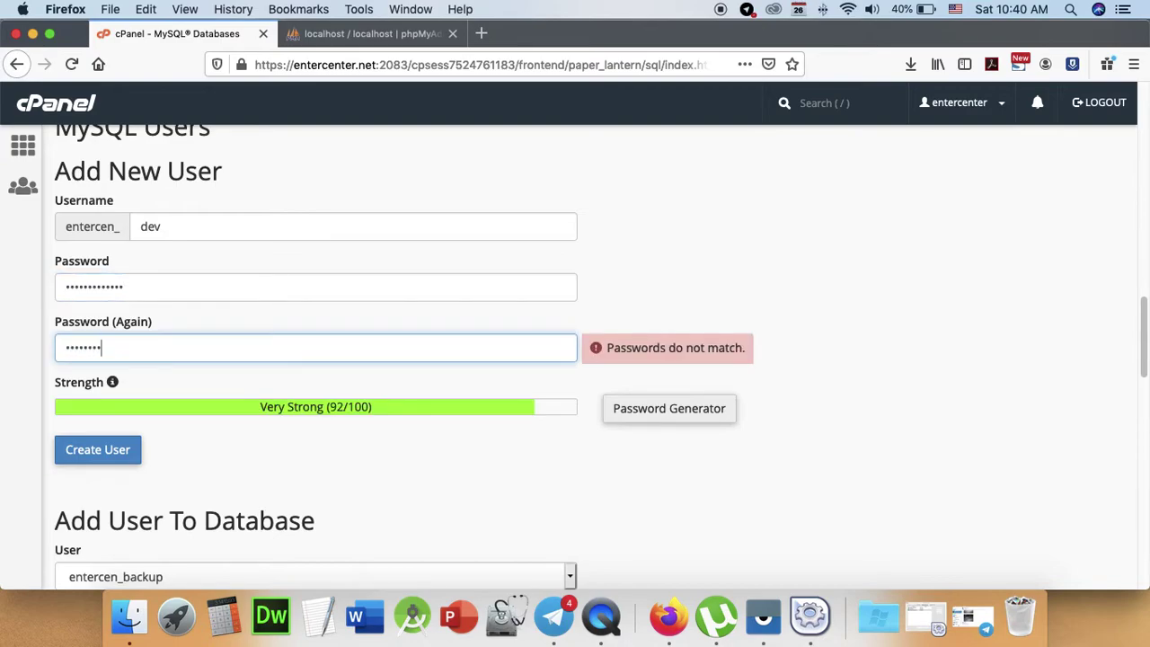
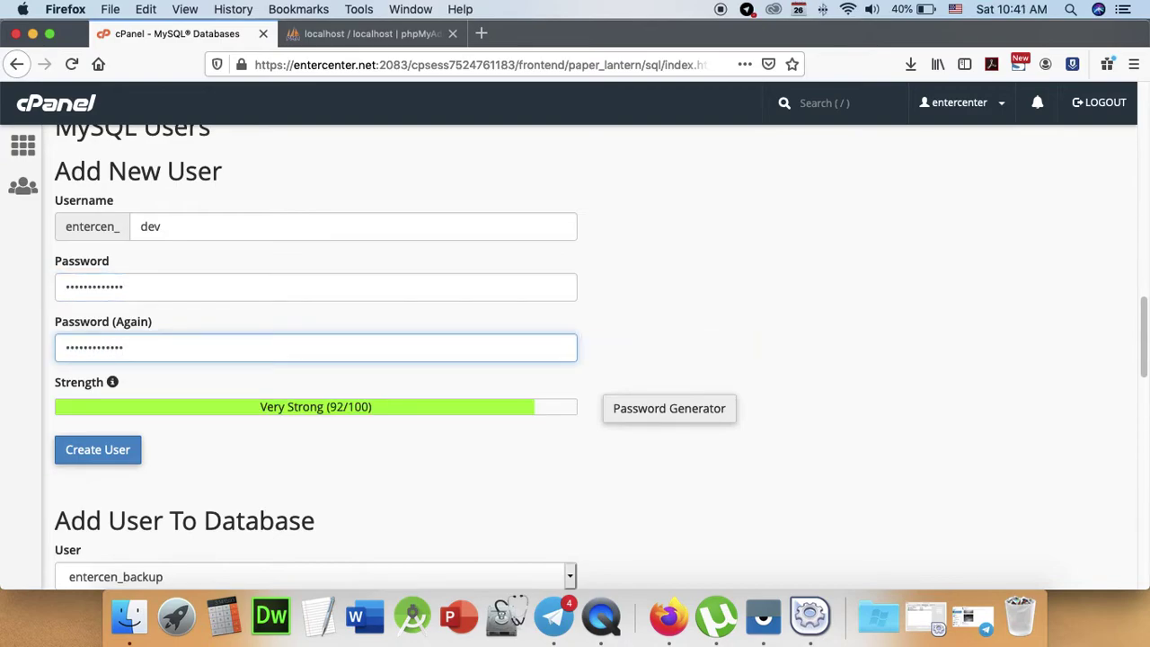
left_click(75, 444)
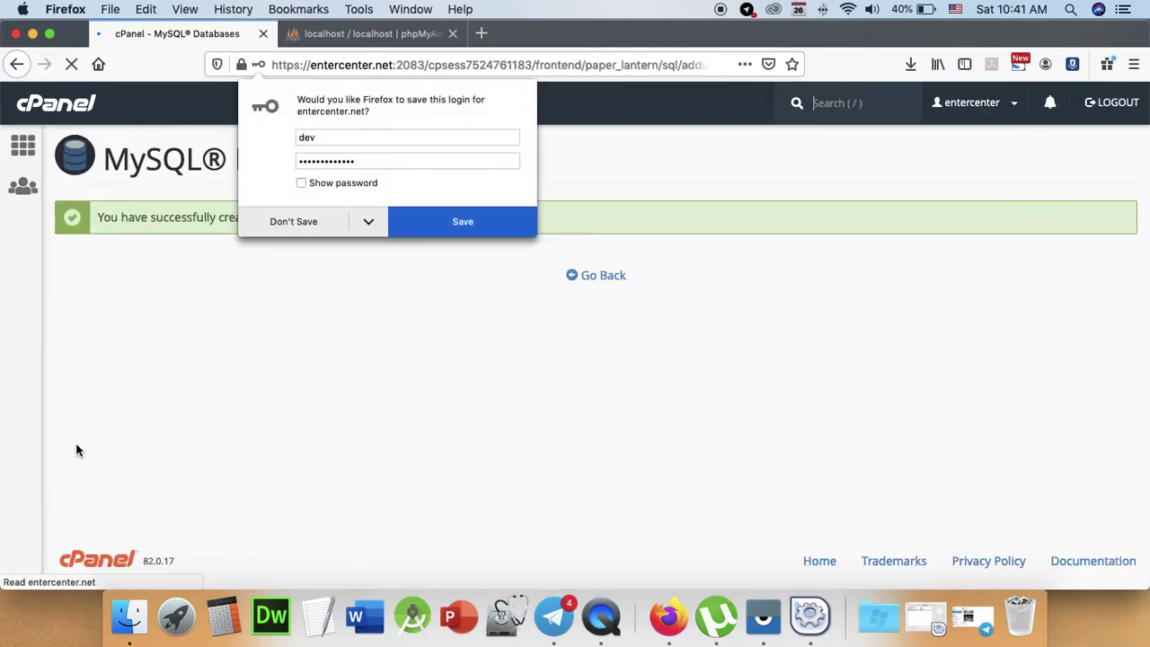
left_click(603, 276)
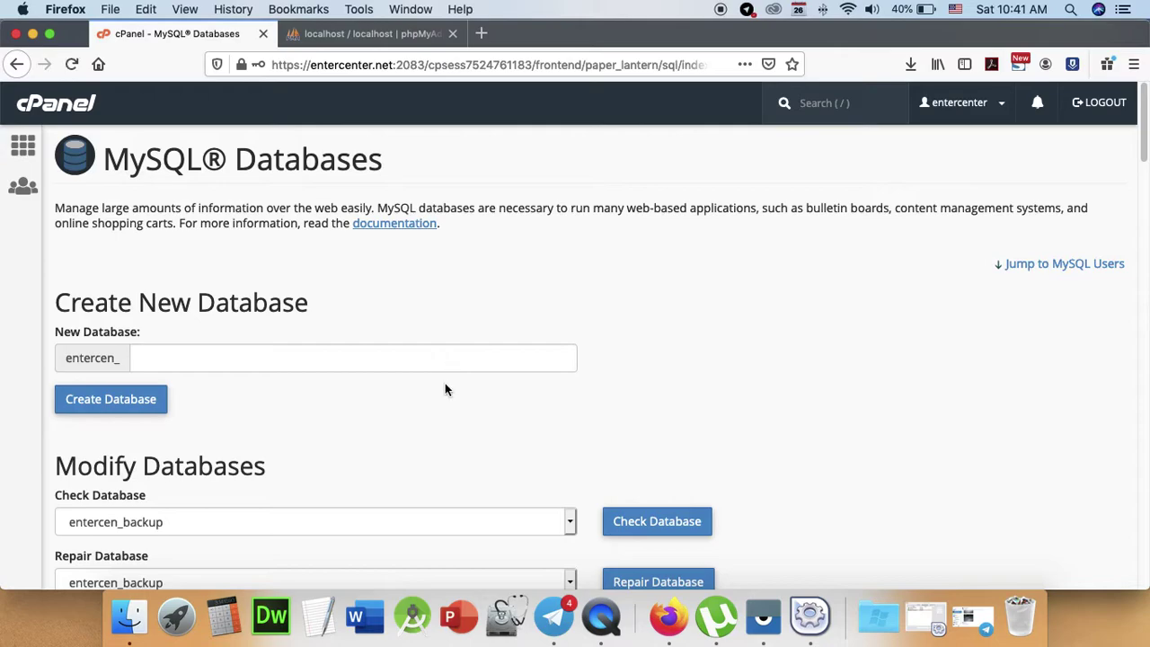
Under Add User To Database, pick entercen_dev as both user and database and add them.
scroll(438, 438, "down", 15)
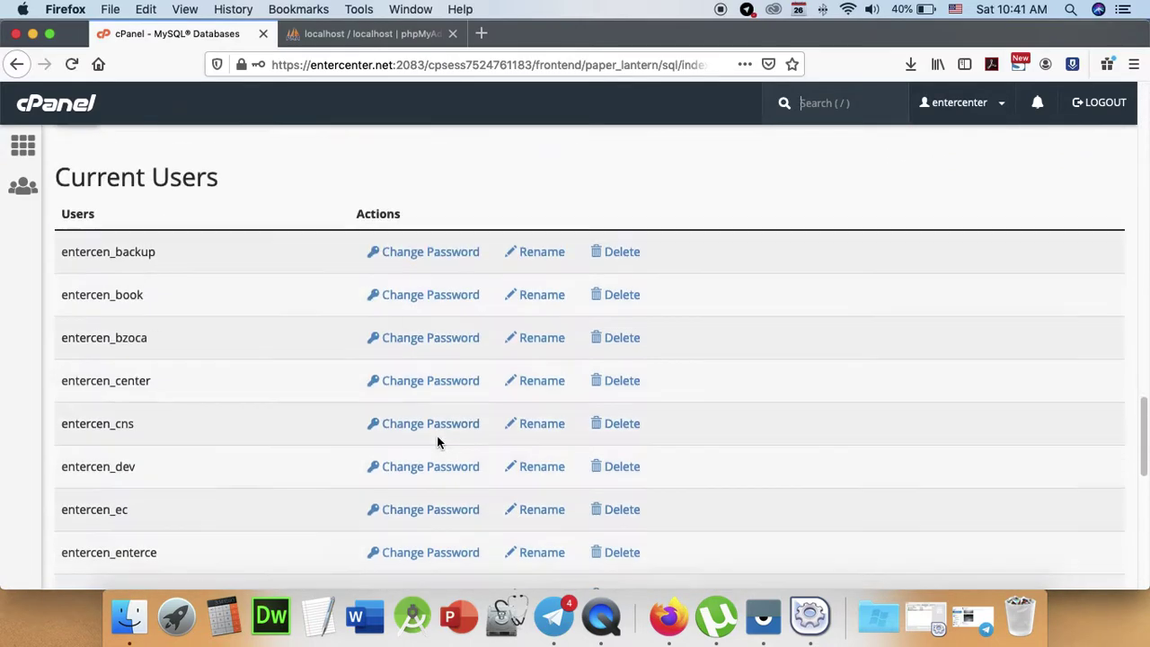
scroll(437, 442, "up", 5)
left_click(167, 367)
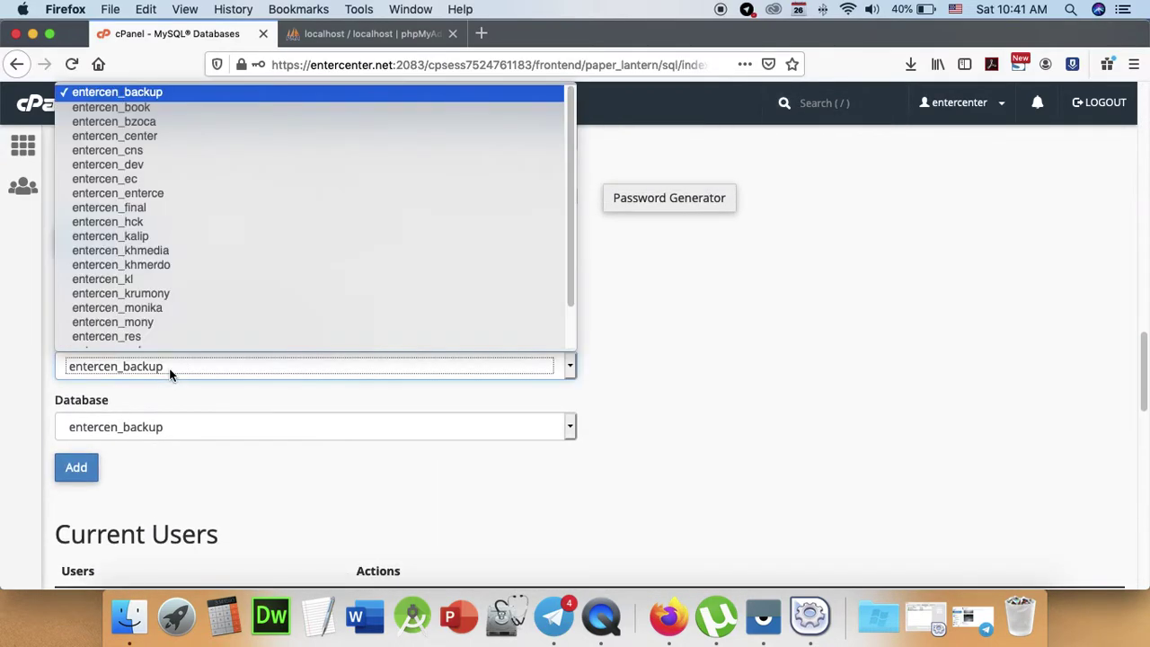
left_click(153, 165)
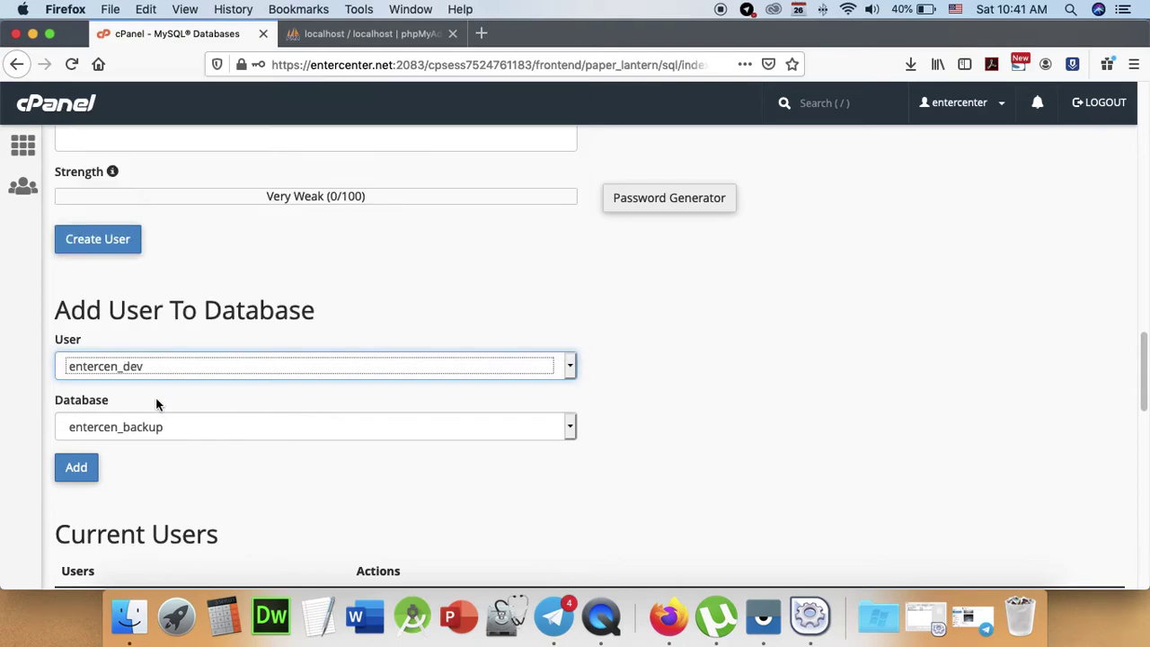
left_click(156, 426)
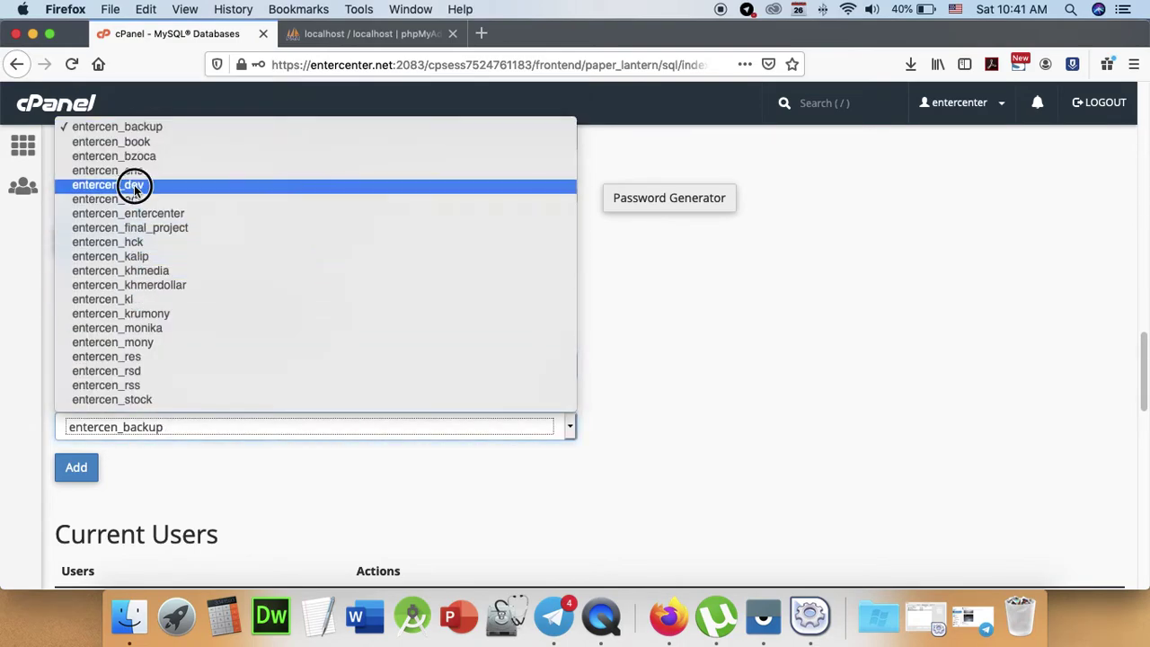
left_click(104, 185)
left_click(76, 468)
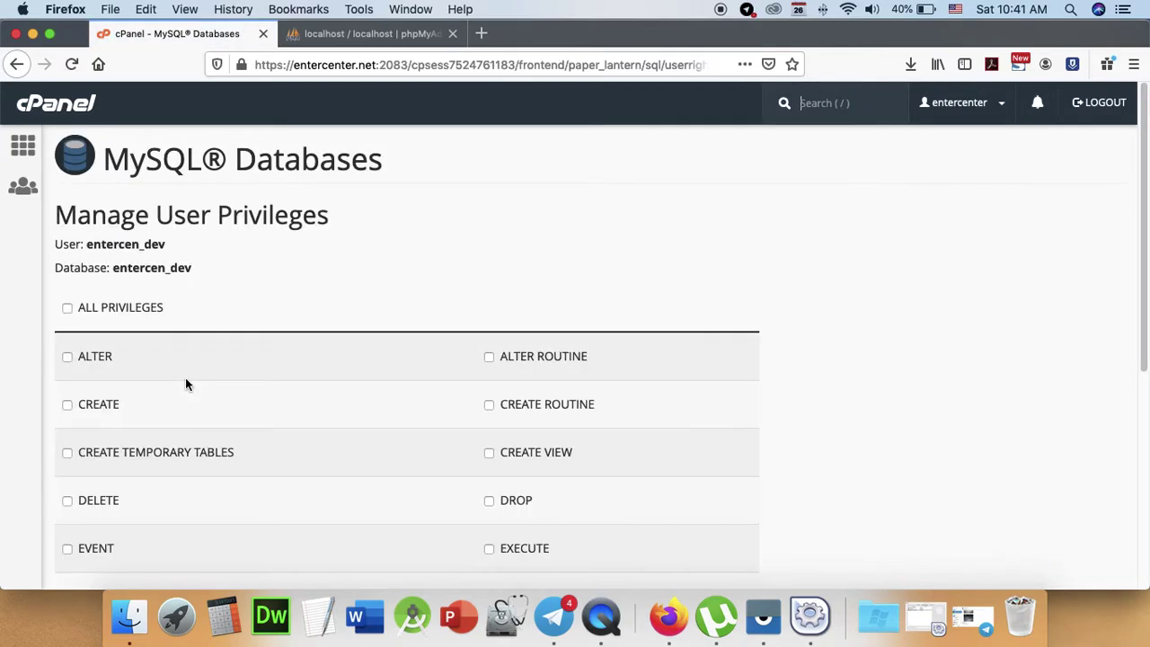
Tick ALL PRIVILEGES for entercen_dev, save with Make Changes, and go back.
left_click(67, 308)
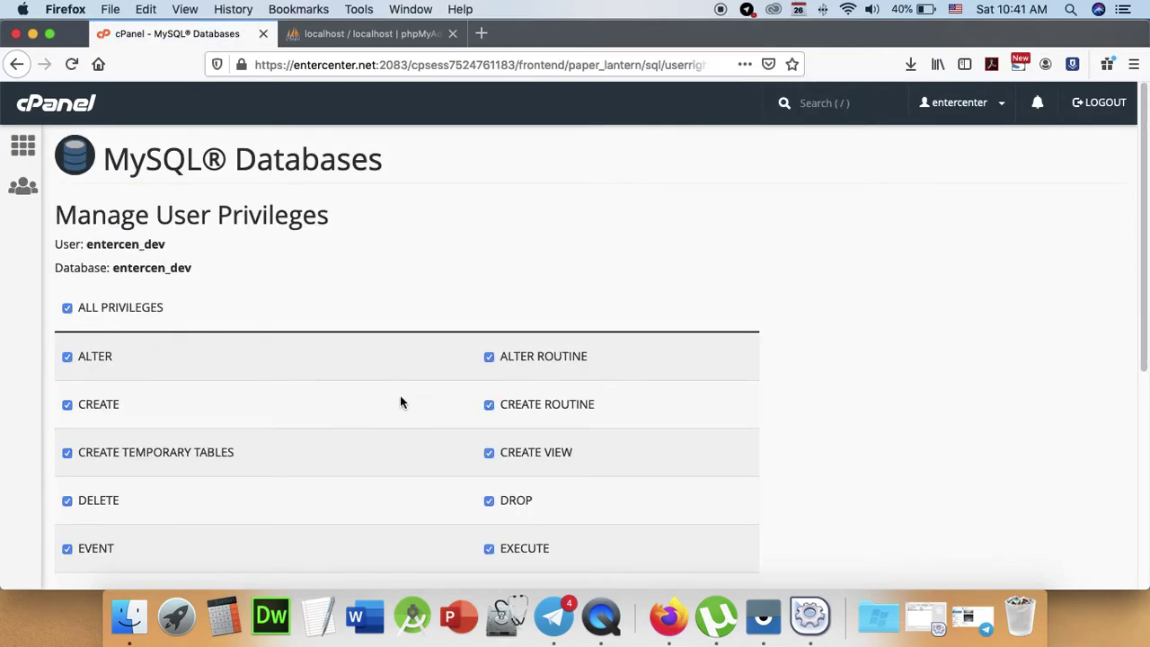
scroll(404, 389, "down", 5)
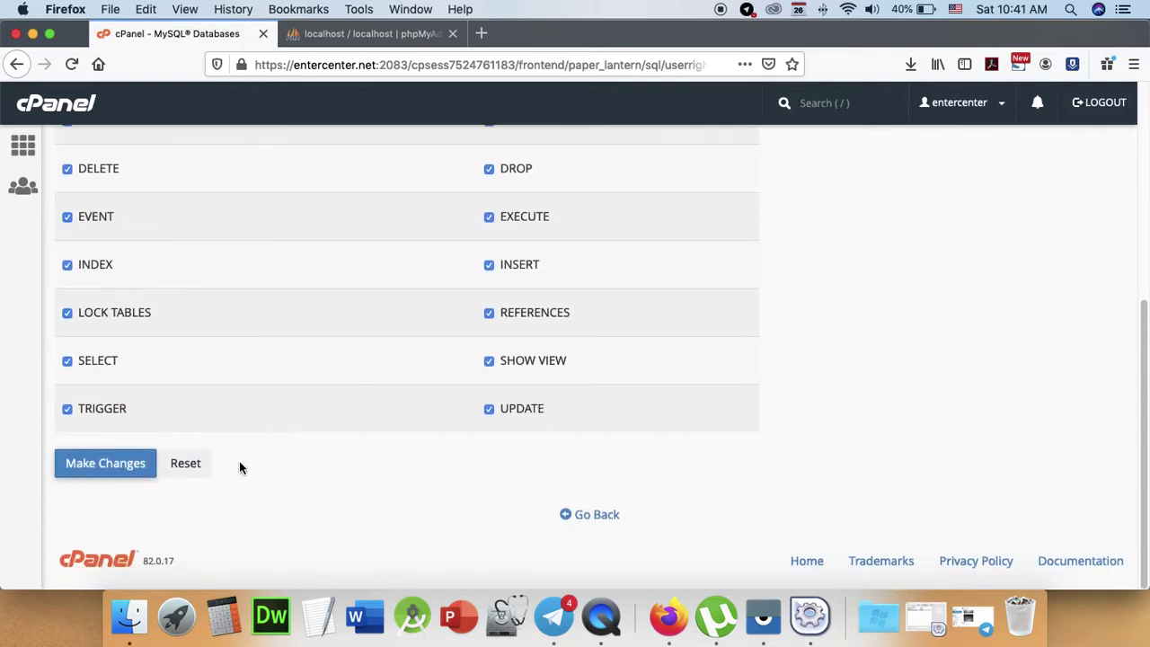
left_click(91, 464)
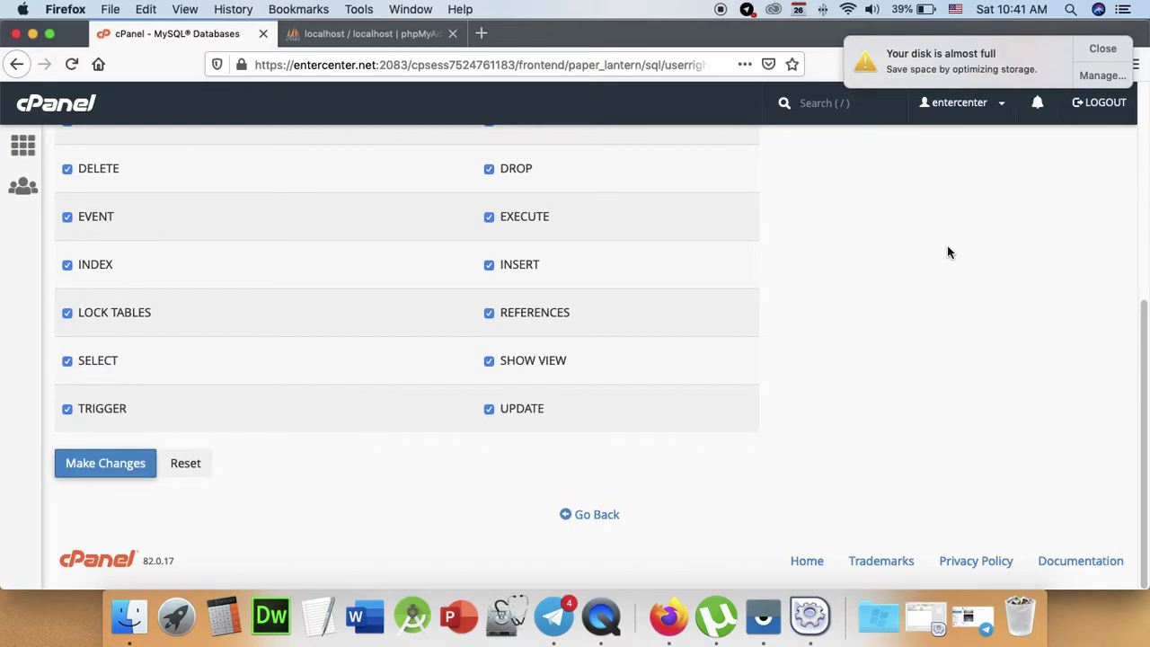
left_click(18, 67)
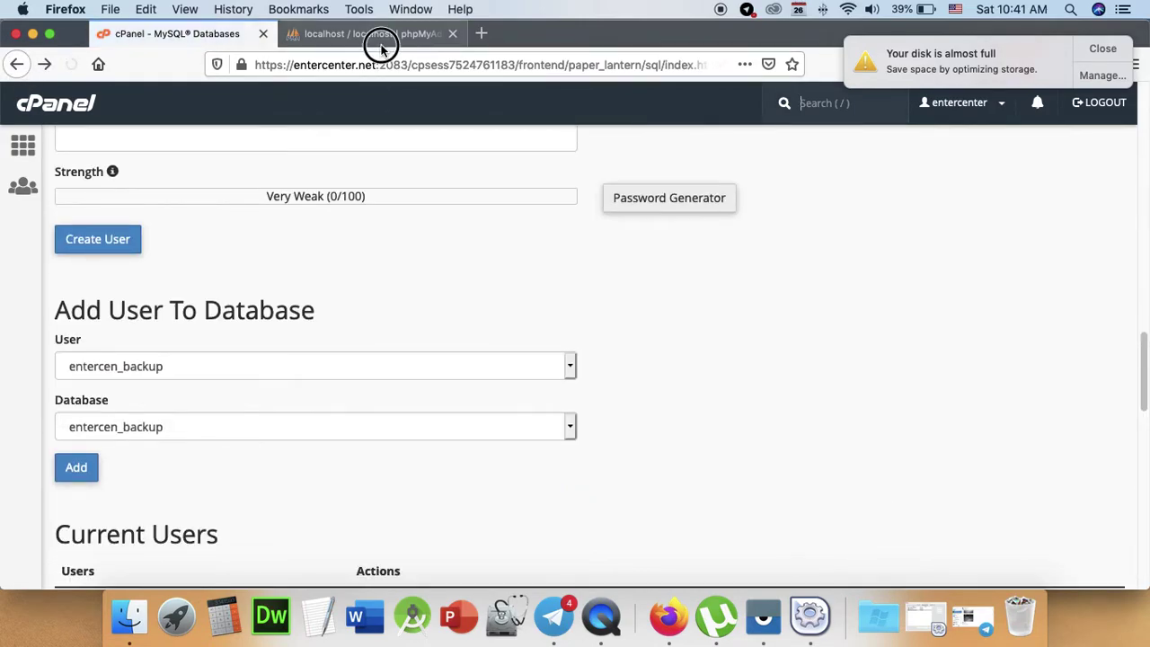
Return to the cPanel home page, reopen phpMyAdmin, and dismiss the disk-almost-full notification.
left_click(382, 39)
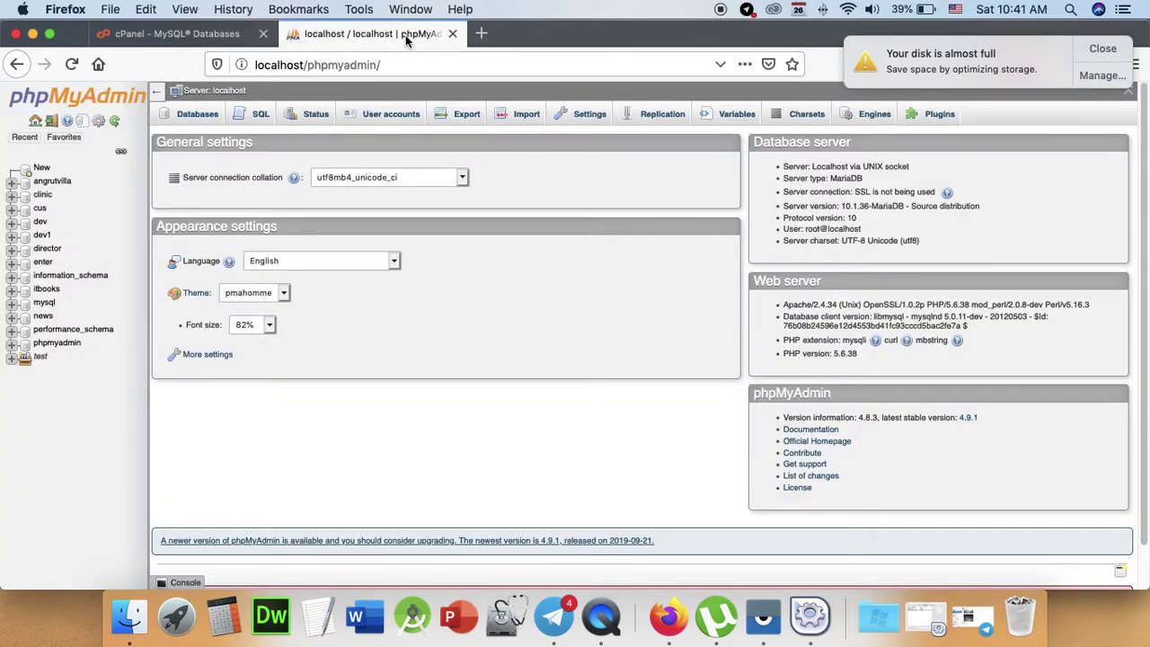
key("ctrl+Tab")
scroll(103, 296, "down", 10)
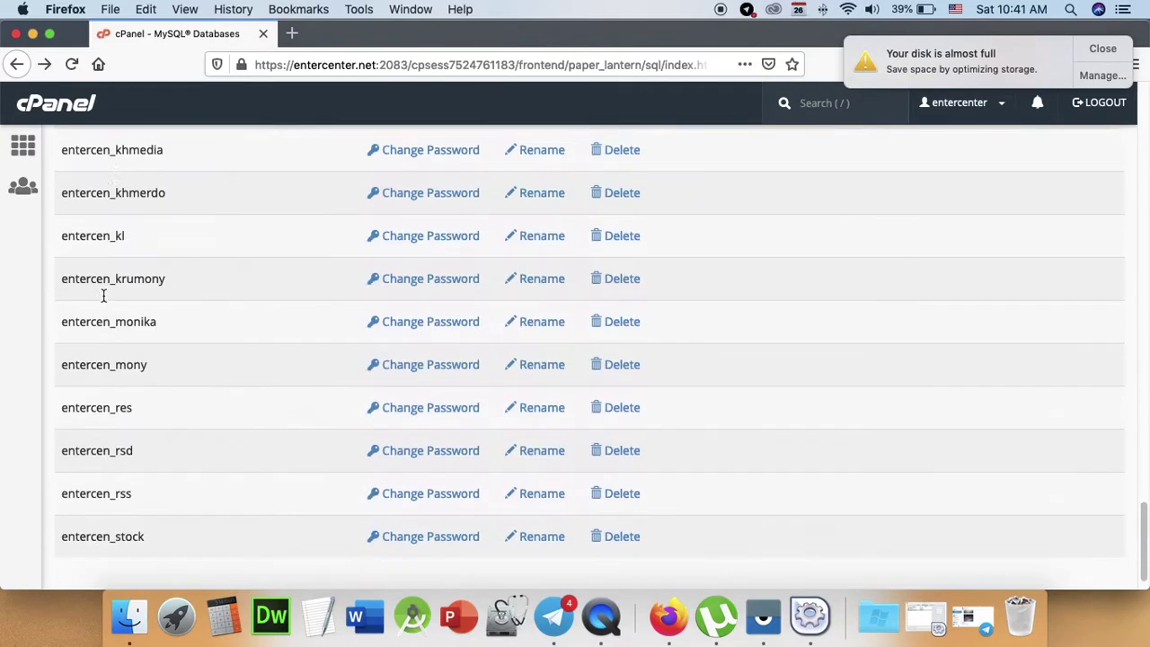
left_click(25, 150)
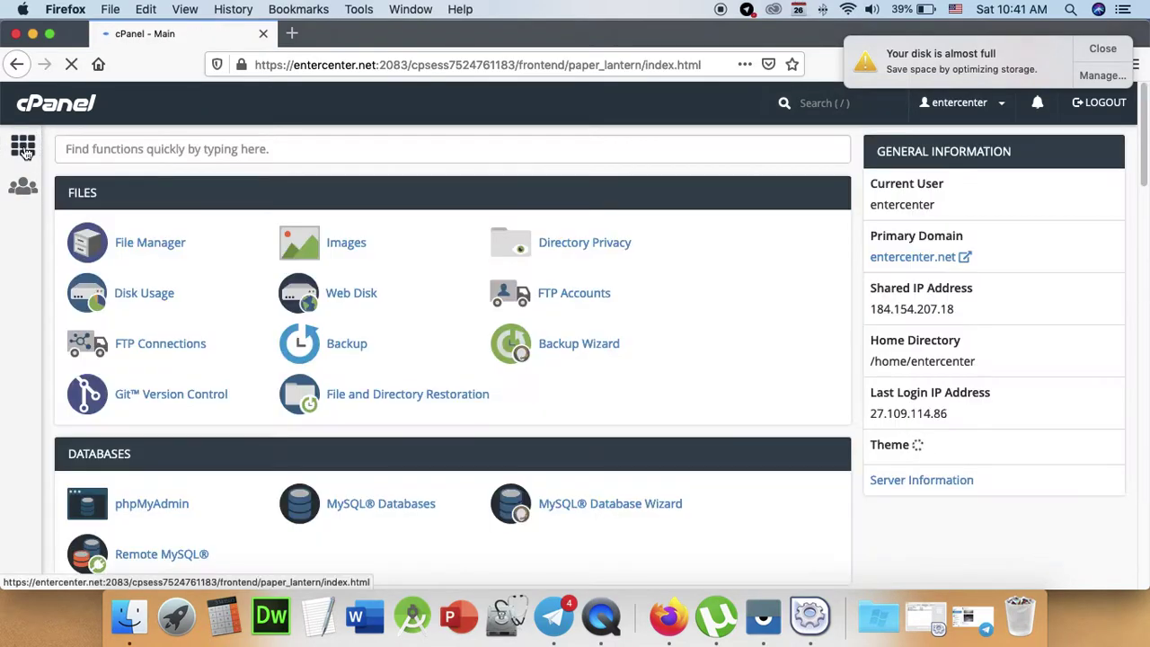
scroll(119, 427, "down", 4)
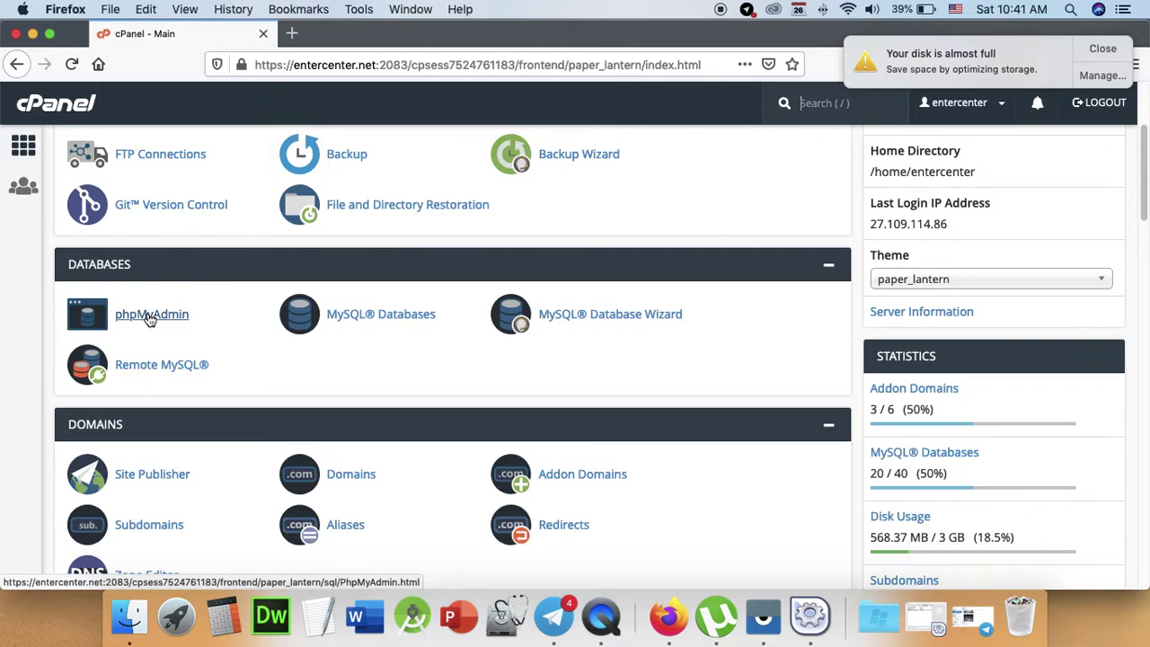
left_click(150, 316)
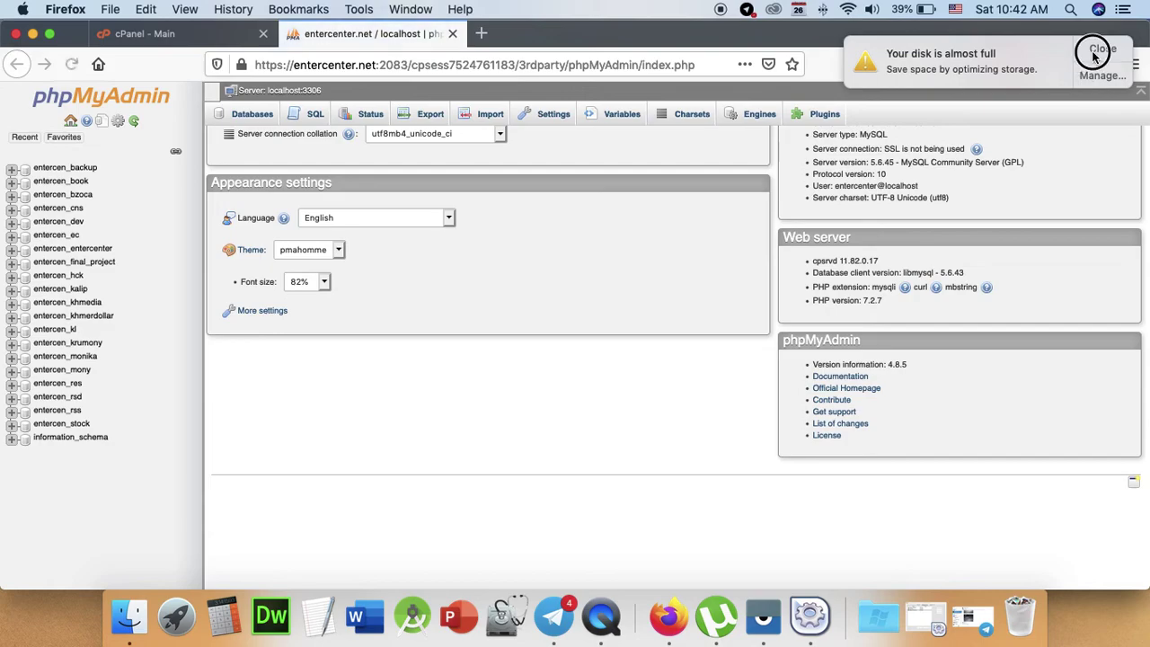
left_click(1092, 51)
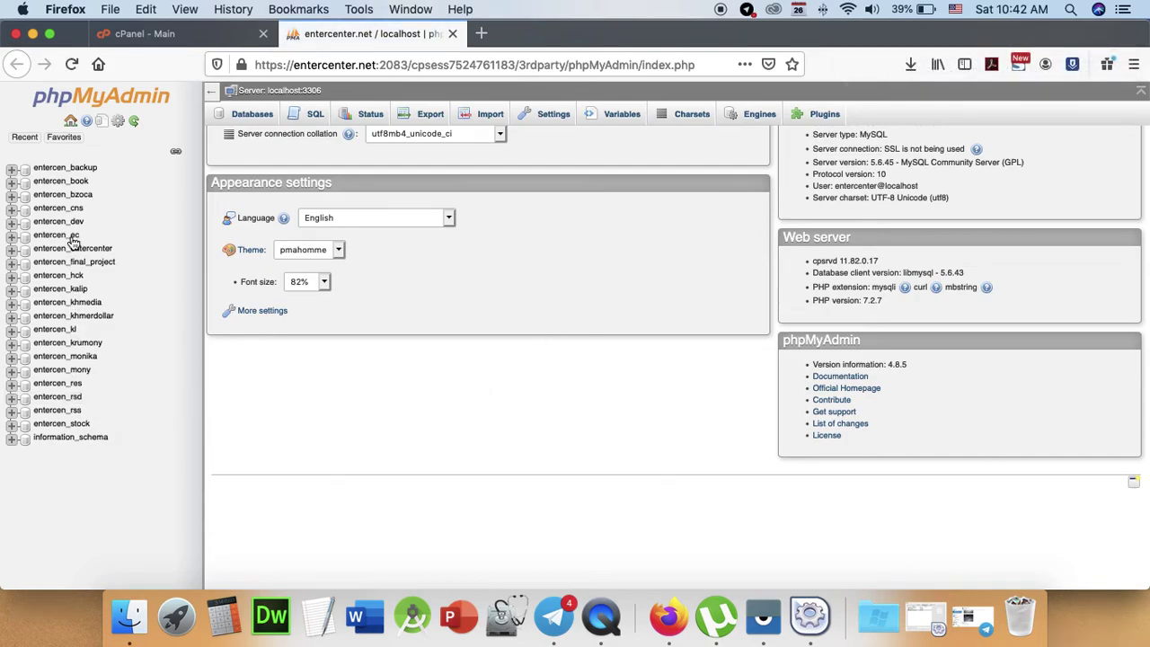
Open entercen_dev's Import page and choose Downloads/dev.sql as the import file.
left_click(75, 223)
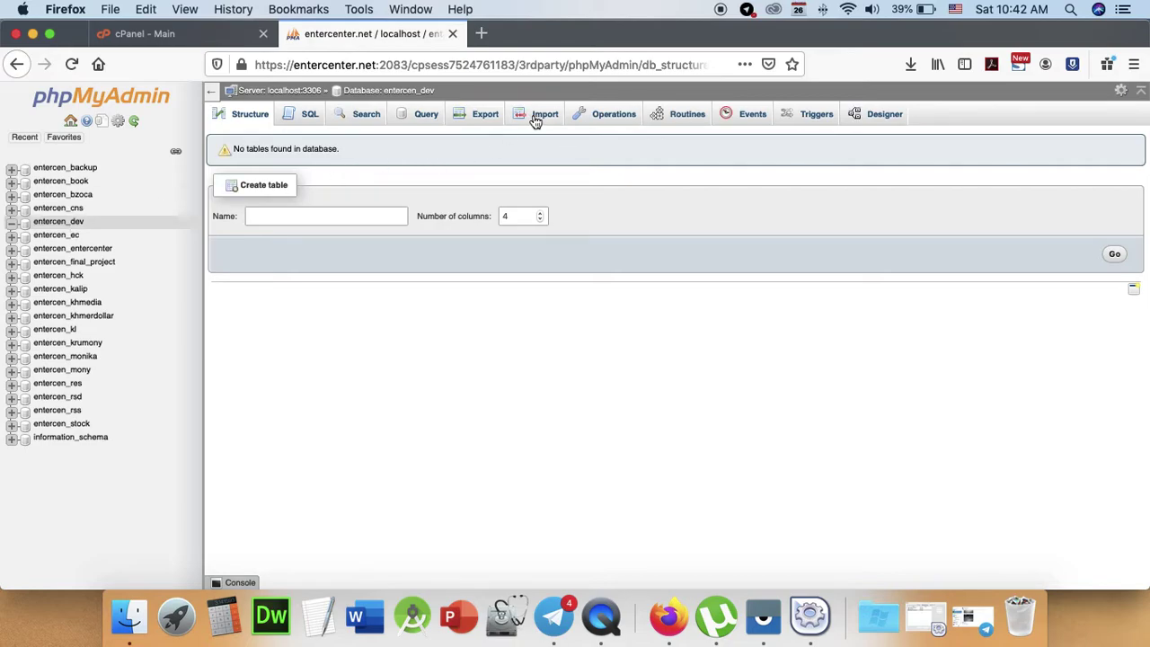
left_click(536, 117)
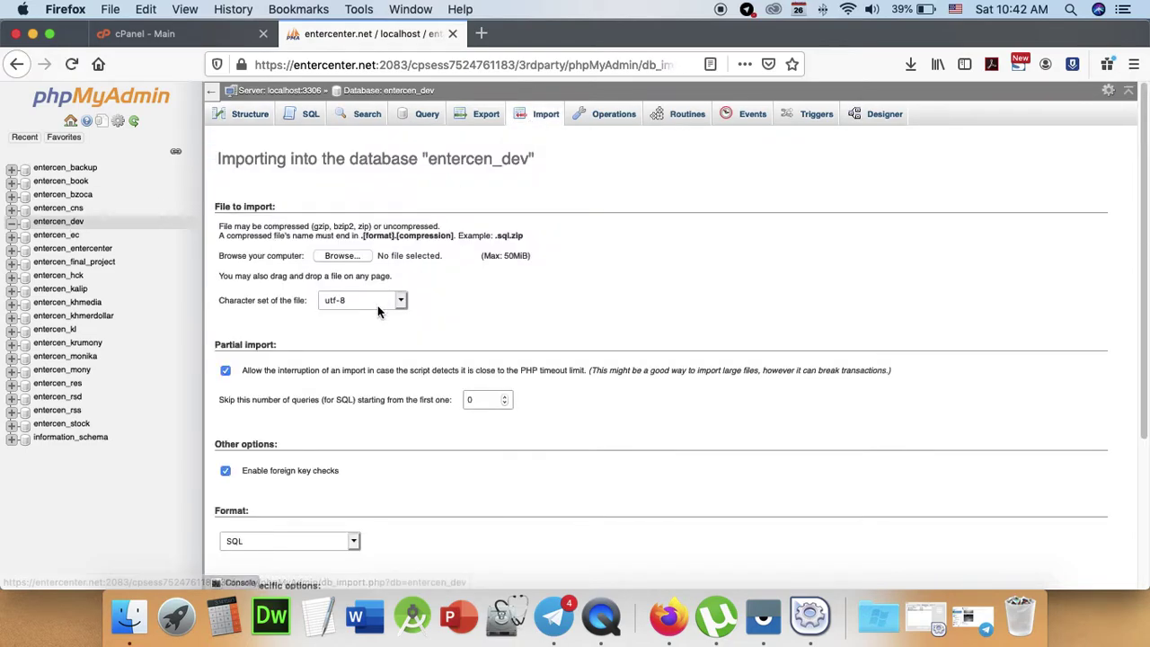
left_click(362, 258)
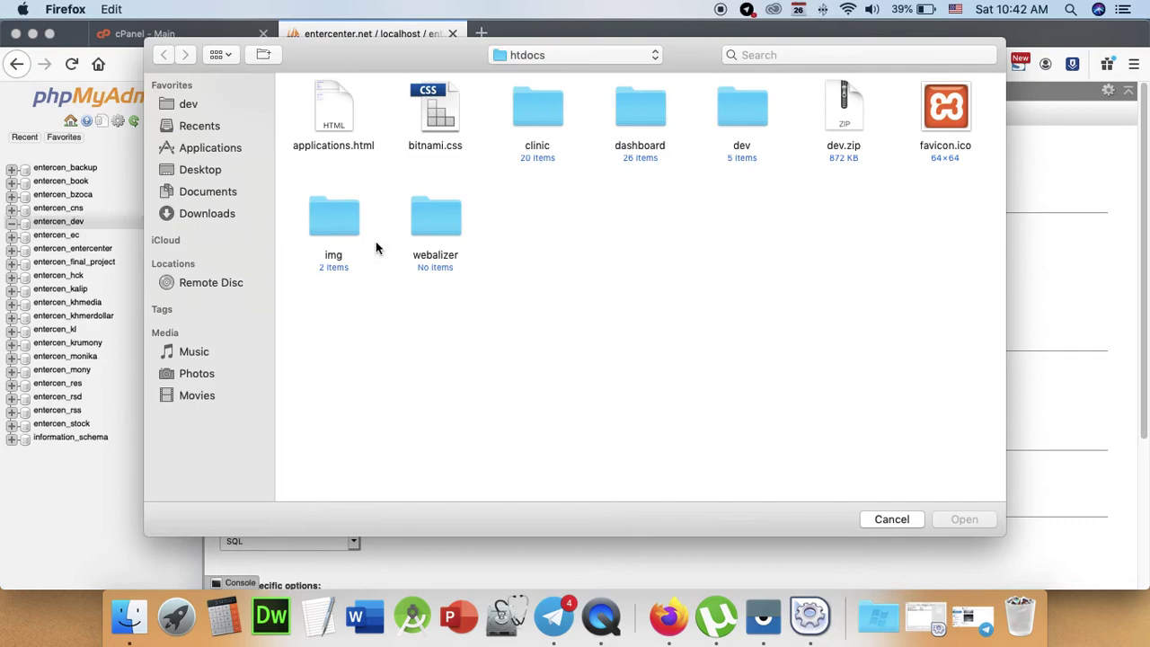
left_click(192, 213)
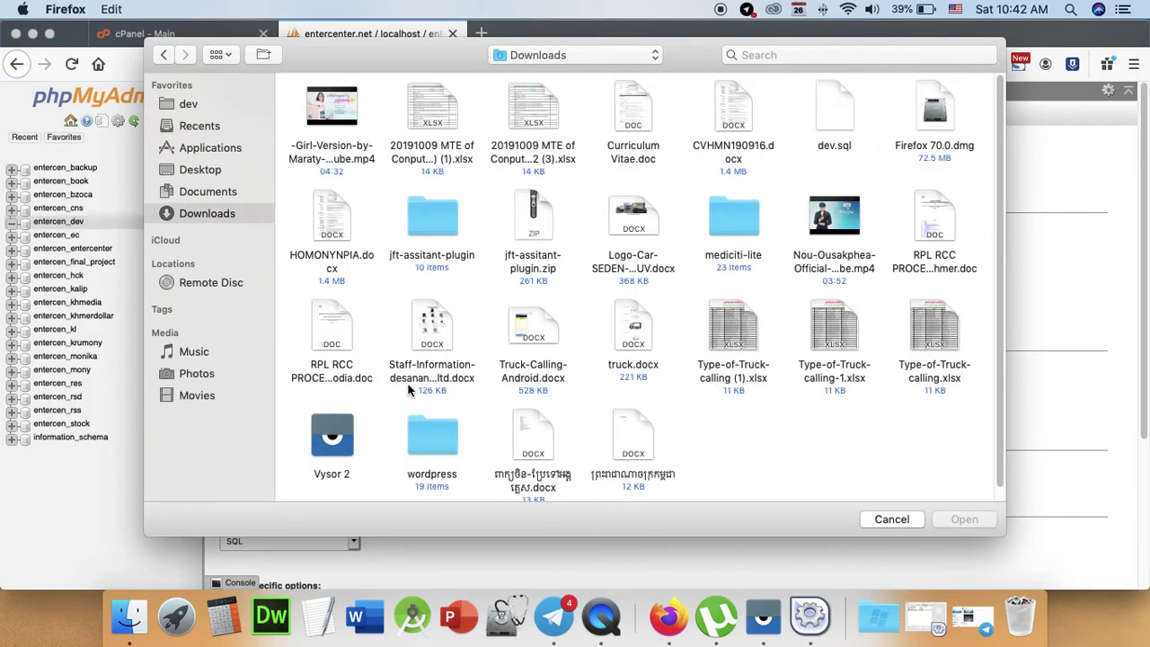
left_click(836, 99)
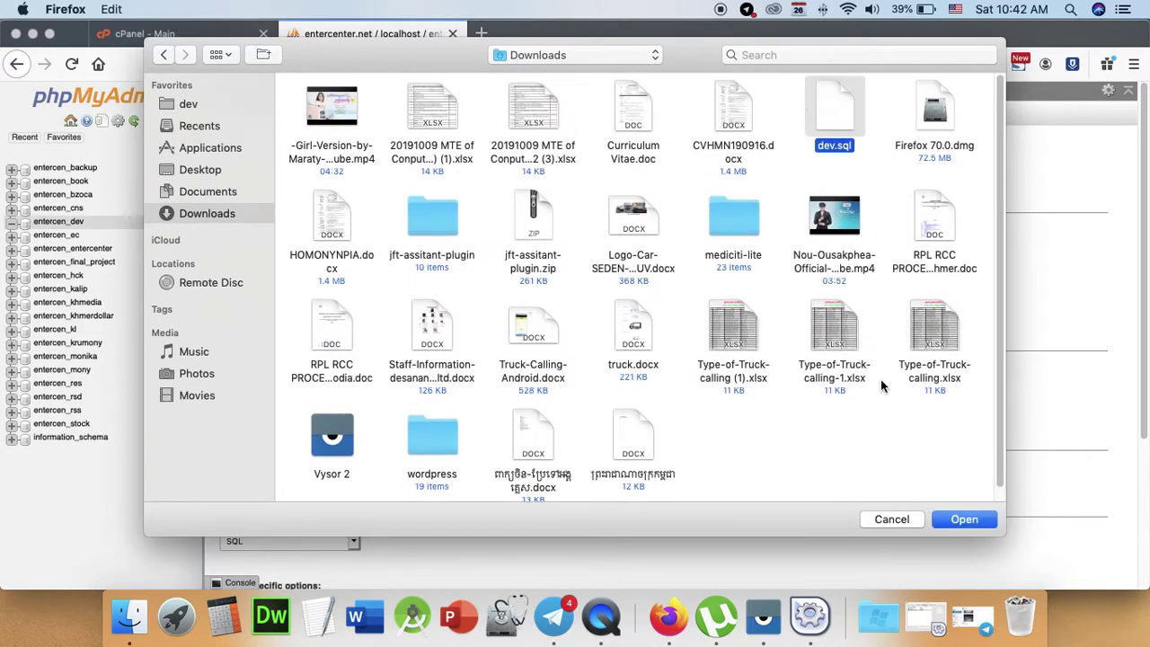
left_click(958, 526)
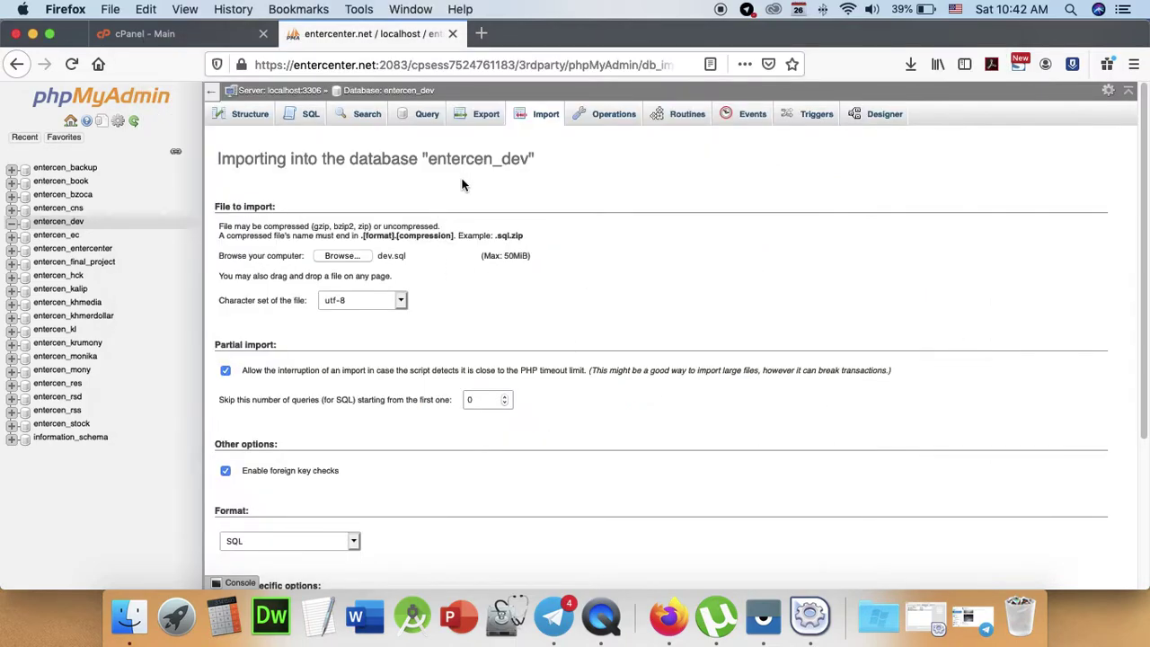
Run the dev.sql import (32 queries) and confirm entercen_dev now lists five tables.
scroll(415, 503, "down", 2)
scroll(415, 508, "down", 2)
left_click(240, 523)
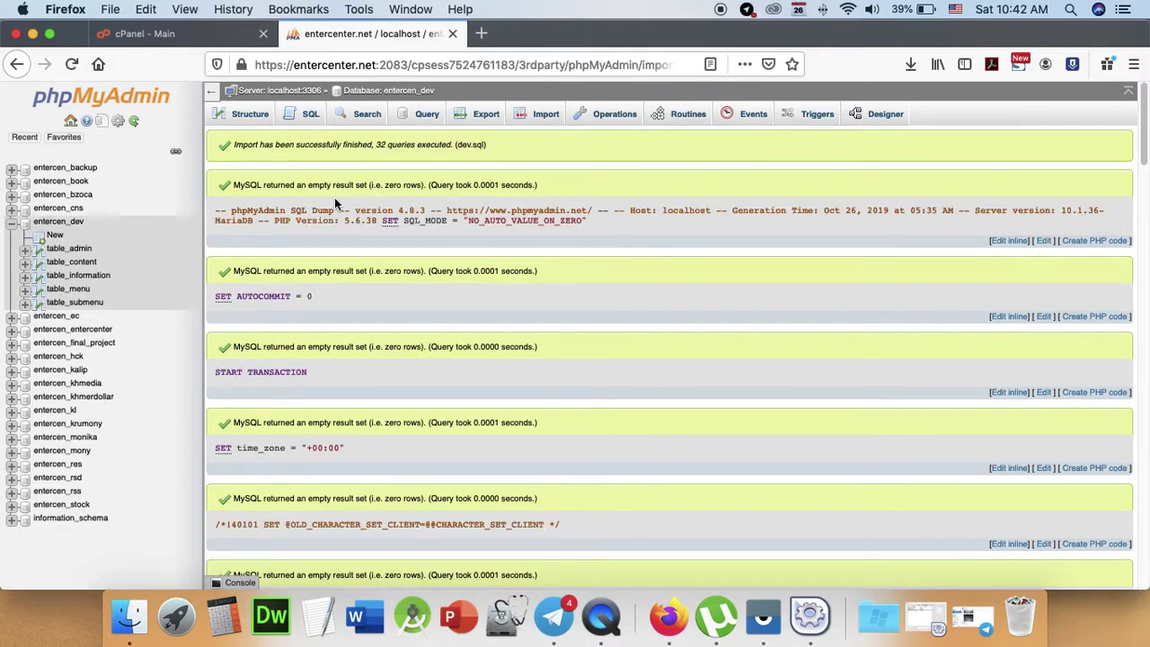
scroll(331, 508, "down", 20)
scroll(331, 506, "up", 20)
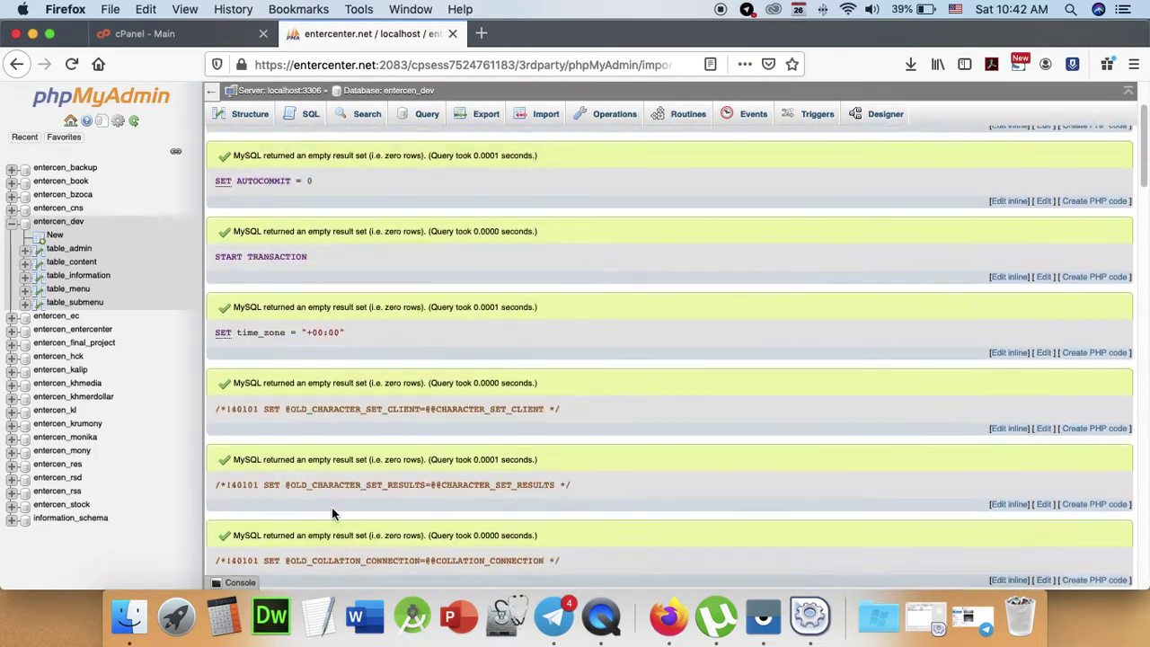
left_click(54, 225)
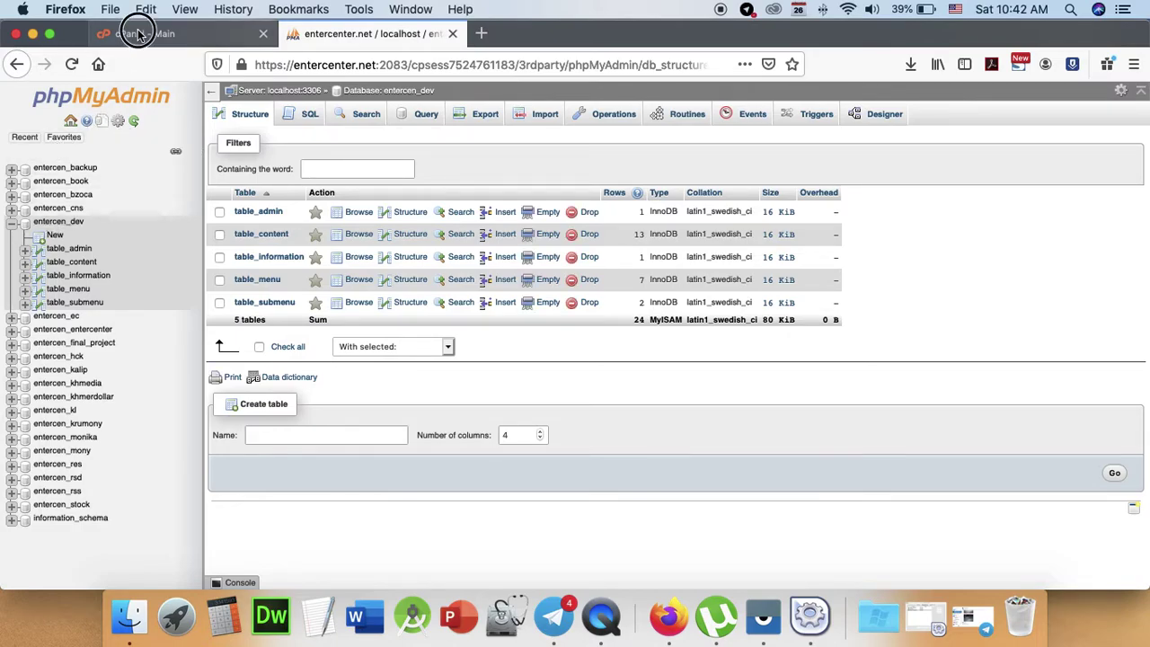
left_click(125, 34)
left_click(357, 33)
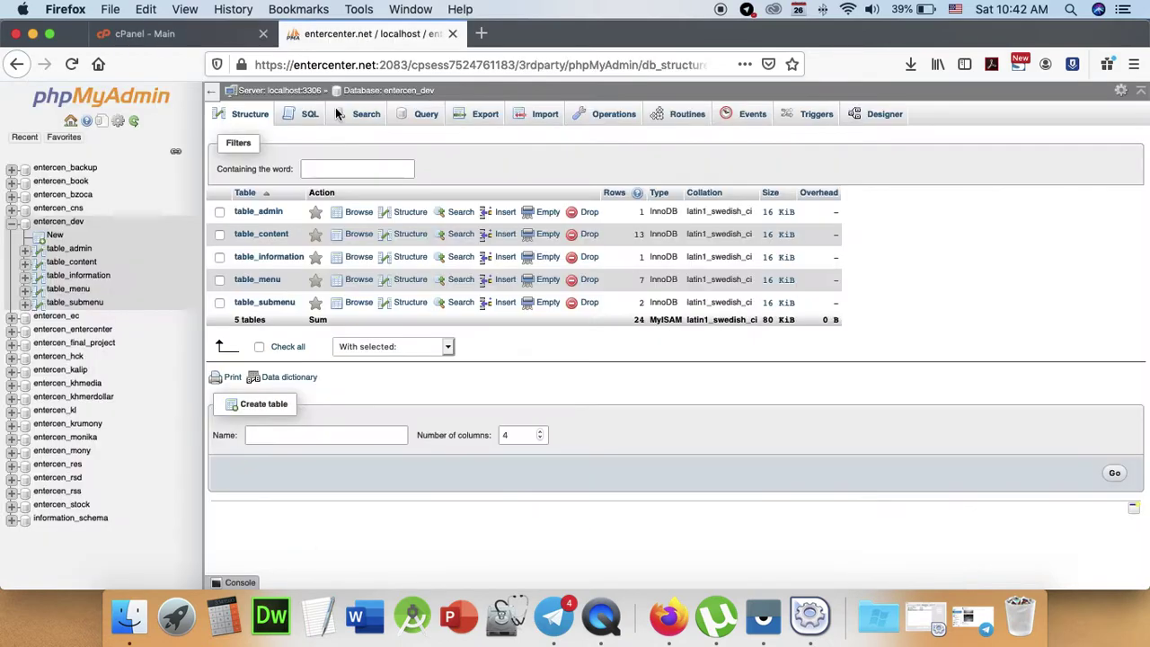
In File Manager, enter public_html and extract dev.zip into /public_html.
left_click(200, 38)
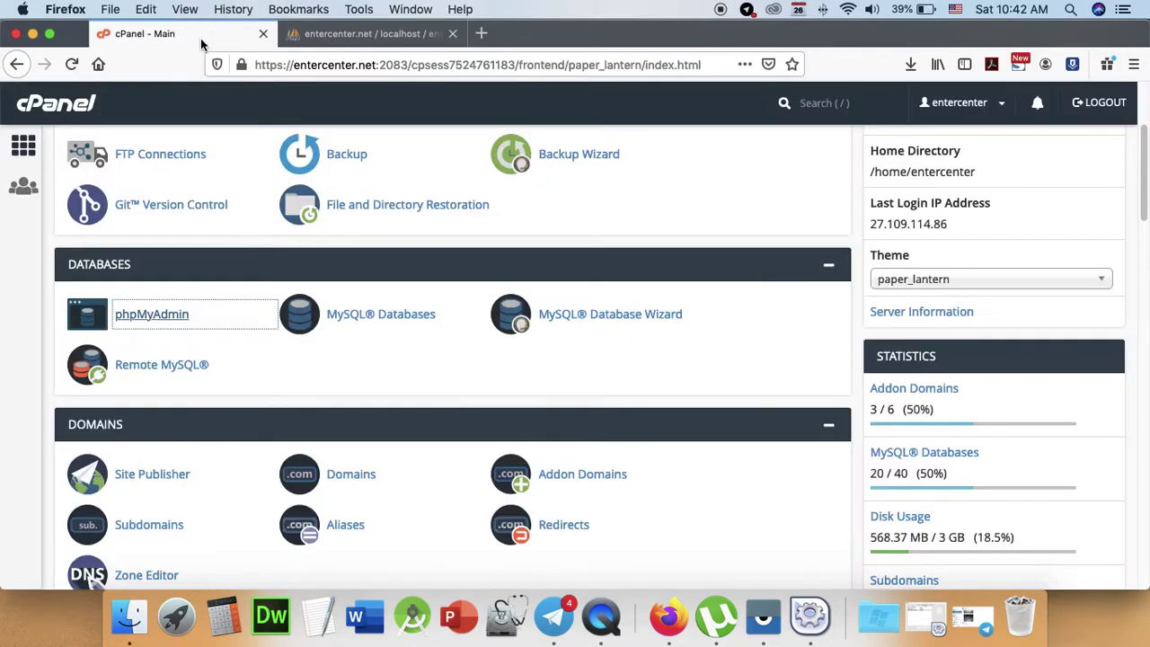
scroll(182, 390, "down", 10)
scroll(182, 390, "up", 10)
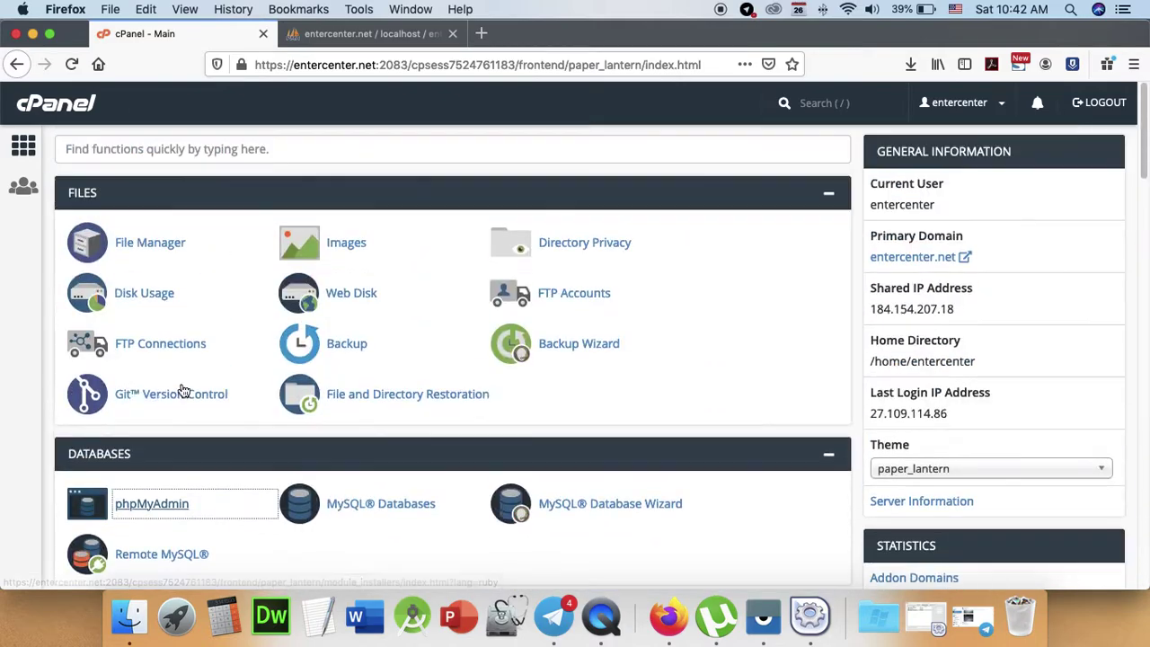
left_click(161, 254)
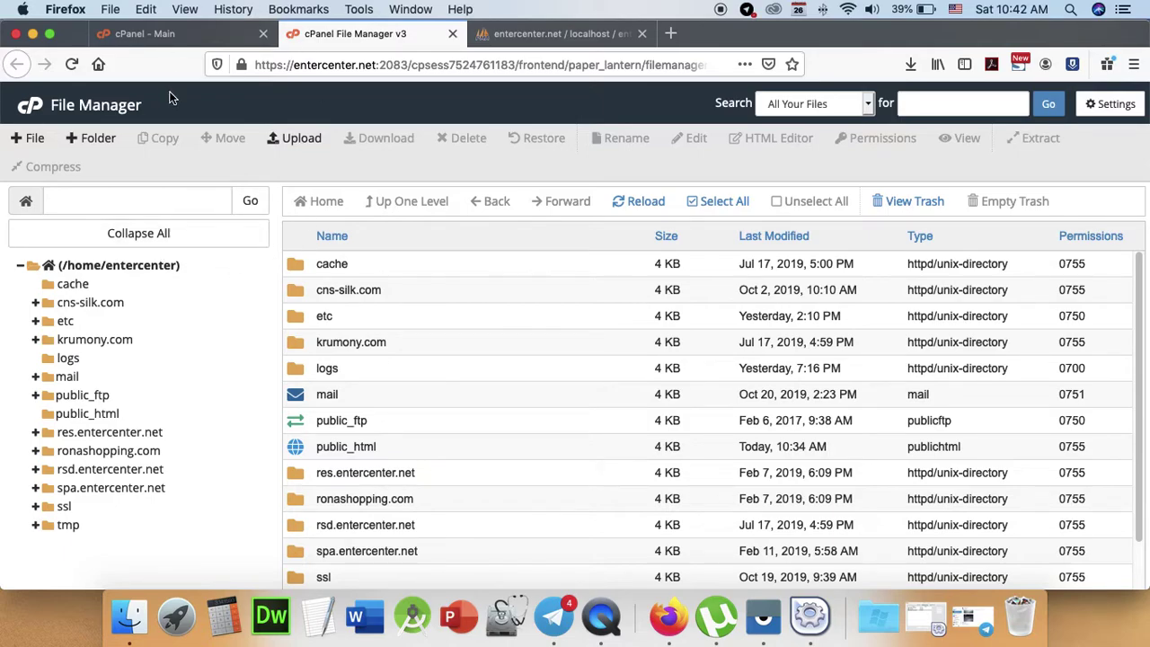
double_click(379, 447)
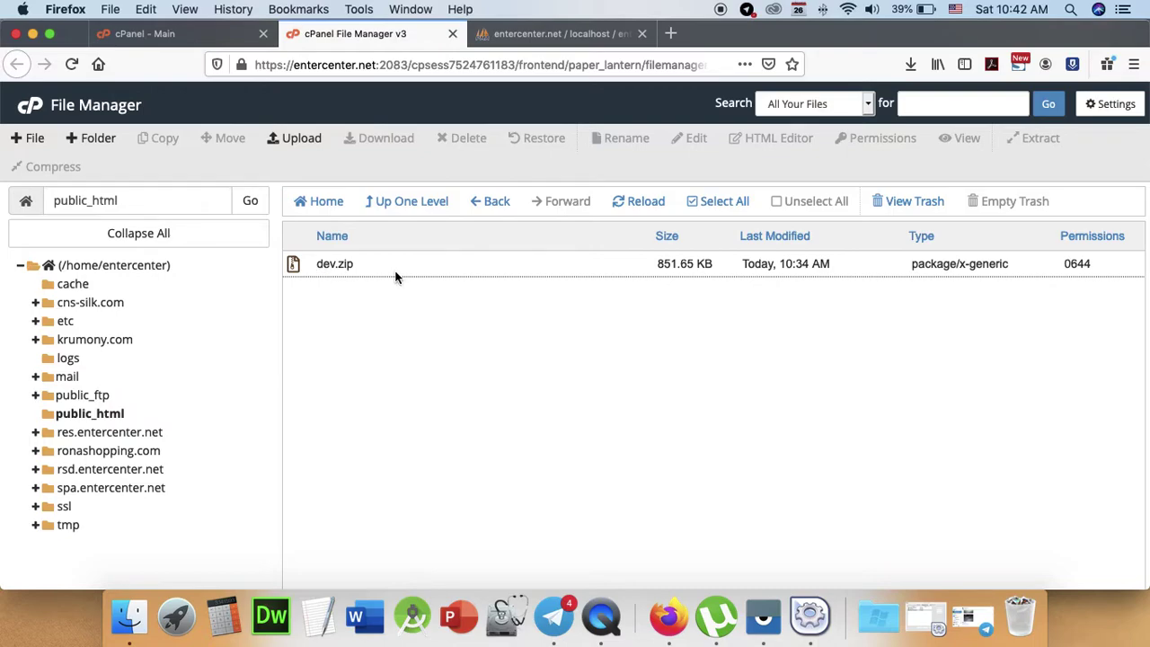
left_click(341, 269)
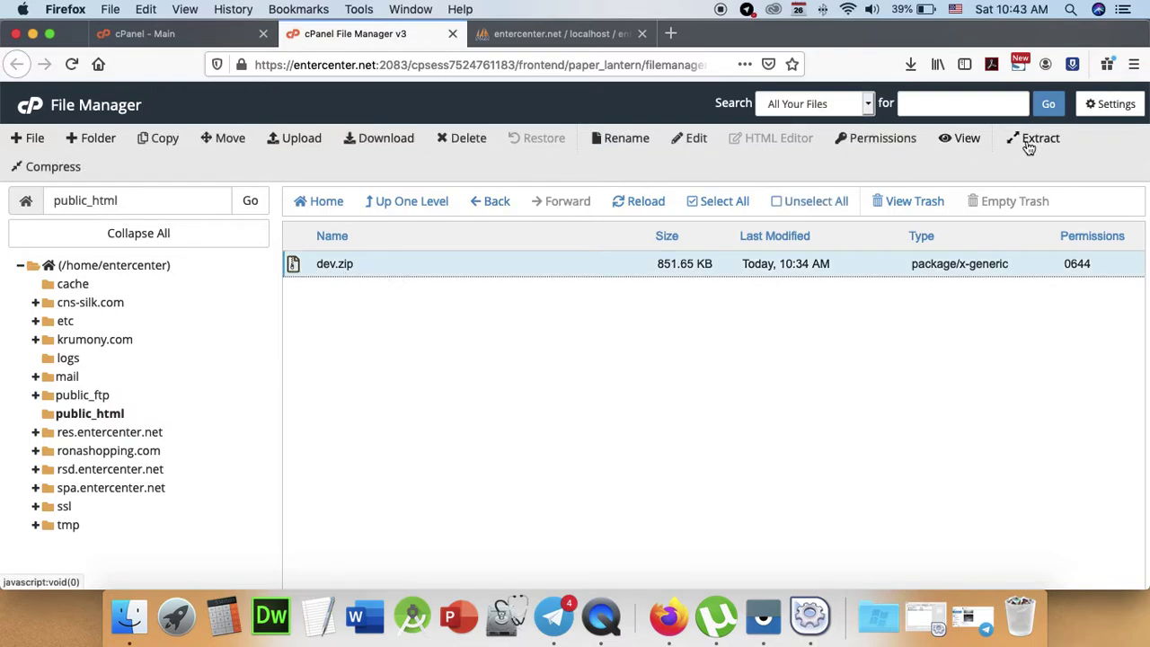
left_click(1031, 141)
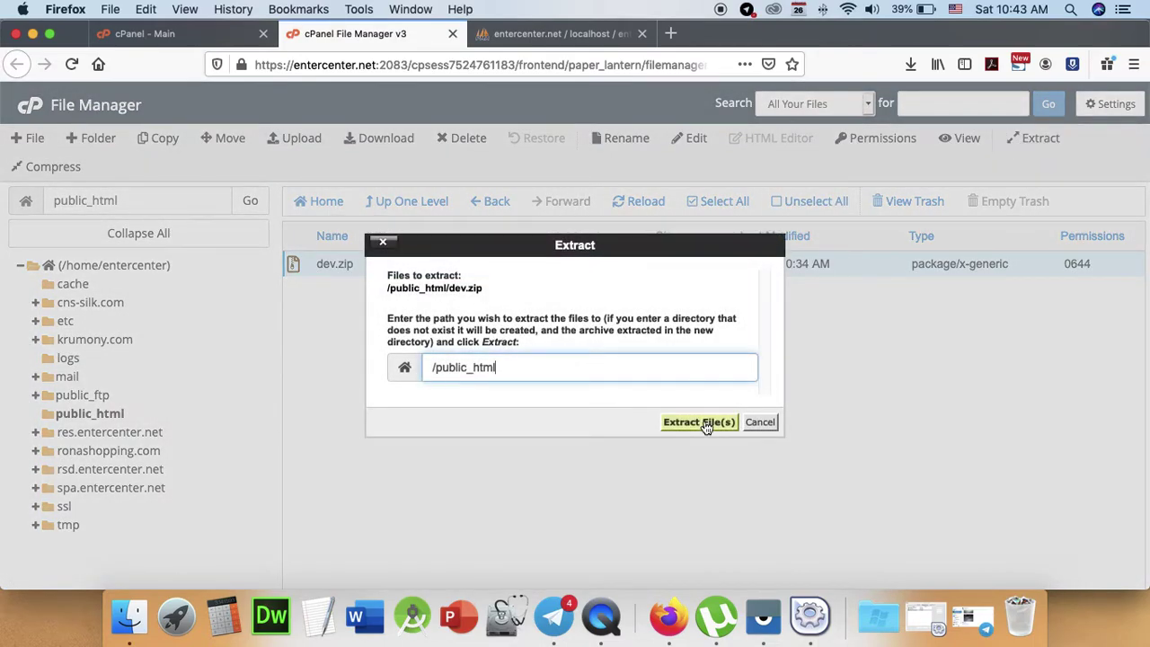
left_click(705, 424)
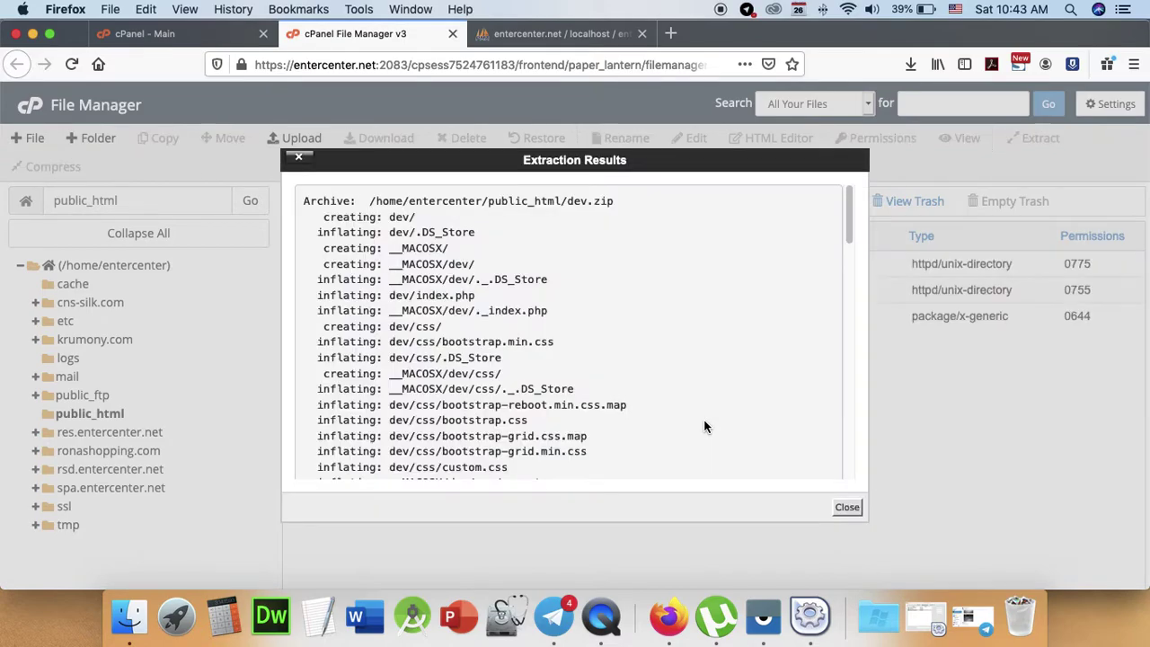
left_click(847, 506)
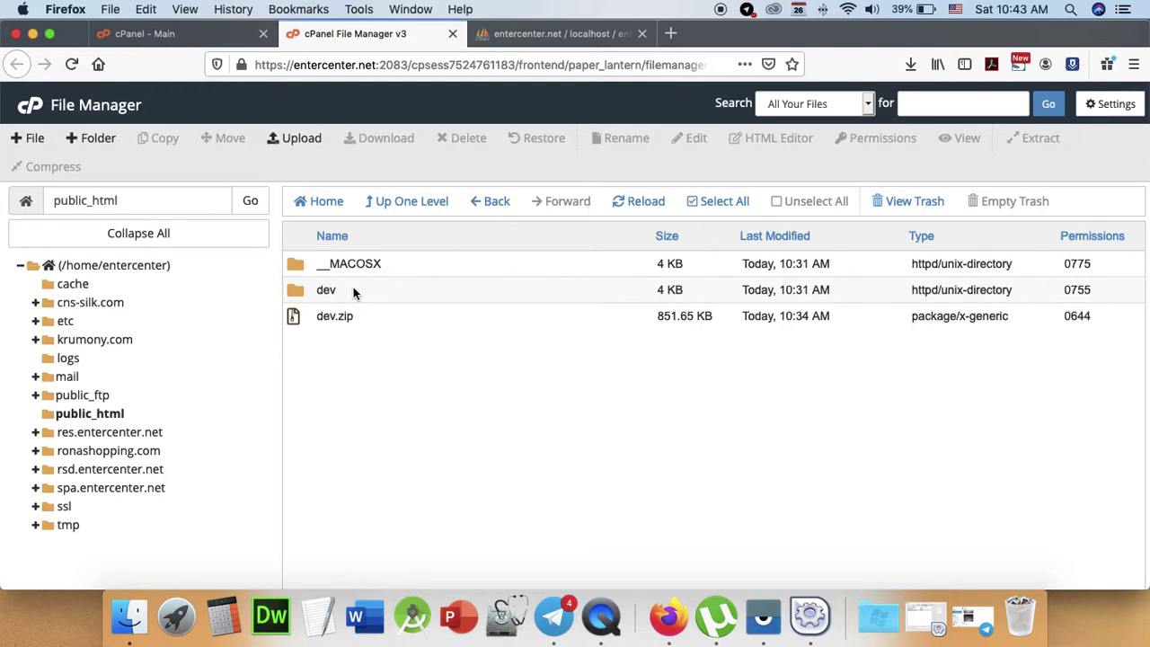
Delete the __MACOSX folder from public_html.
left_click(392, 266)
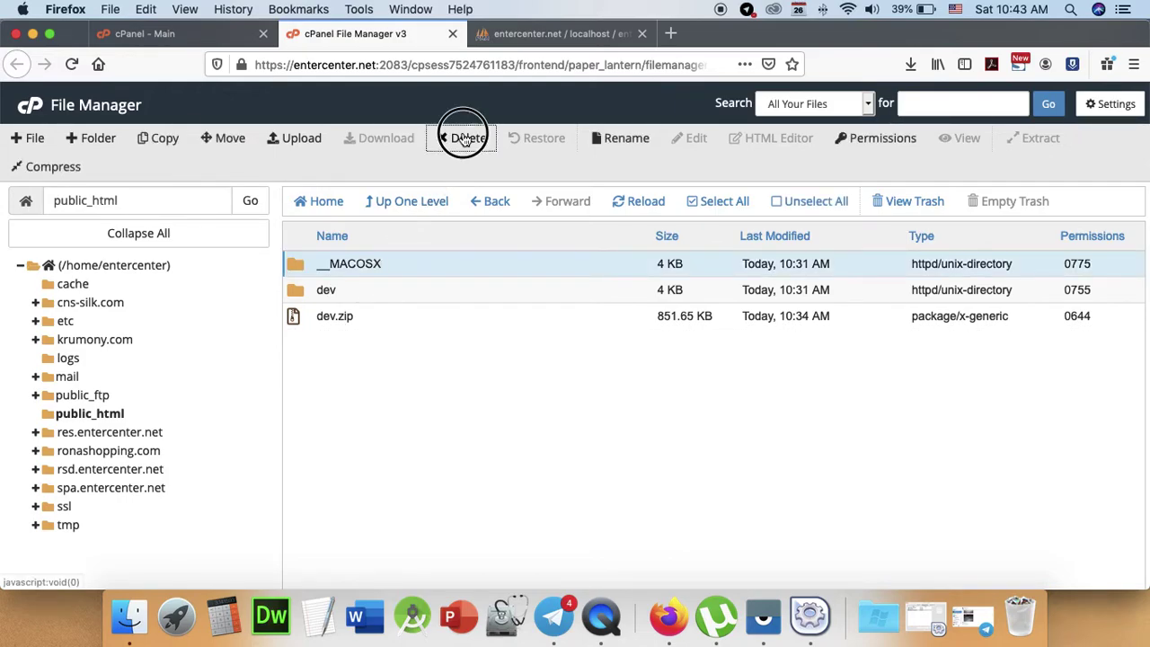
left_click(463, 138)
left_click(707, 389)
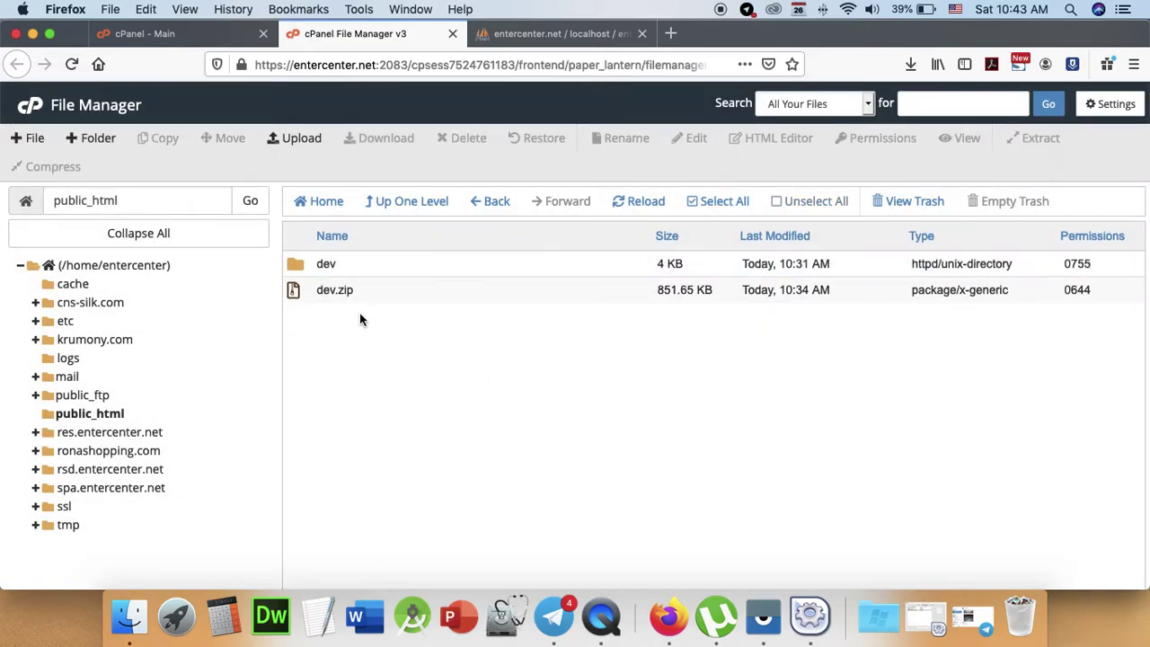
Move all of dev's contents (admin, css, images, js, index.php) into /public_html and view public_html.
left_click(349, 266)
double_click(350, 264)
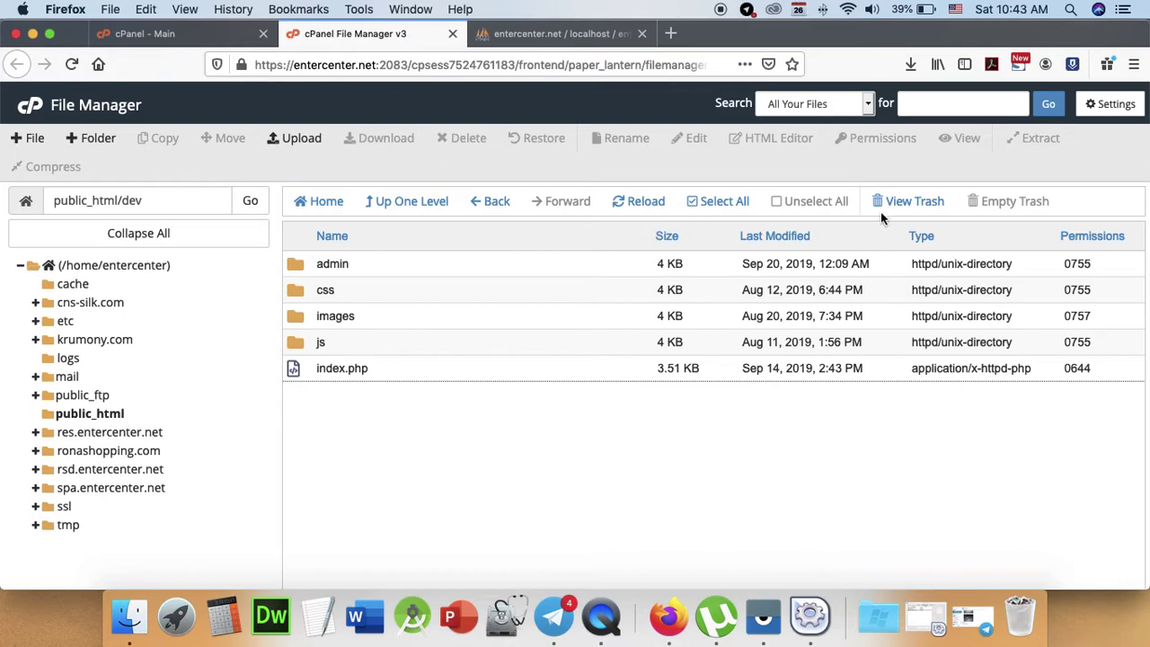
left_click(706, 201)
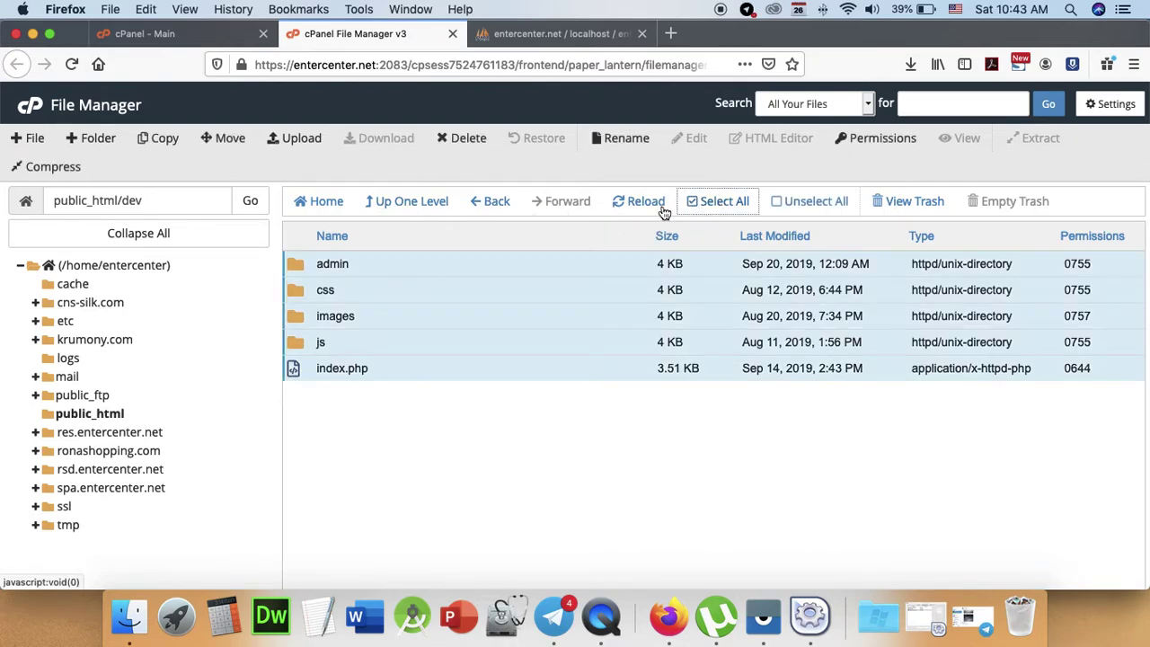
left_click(229, 142)
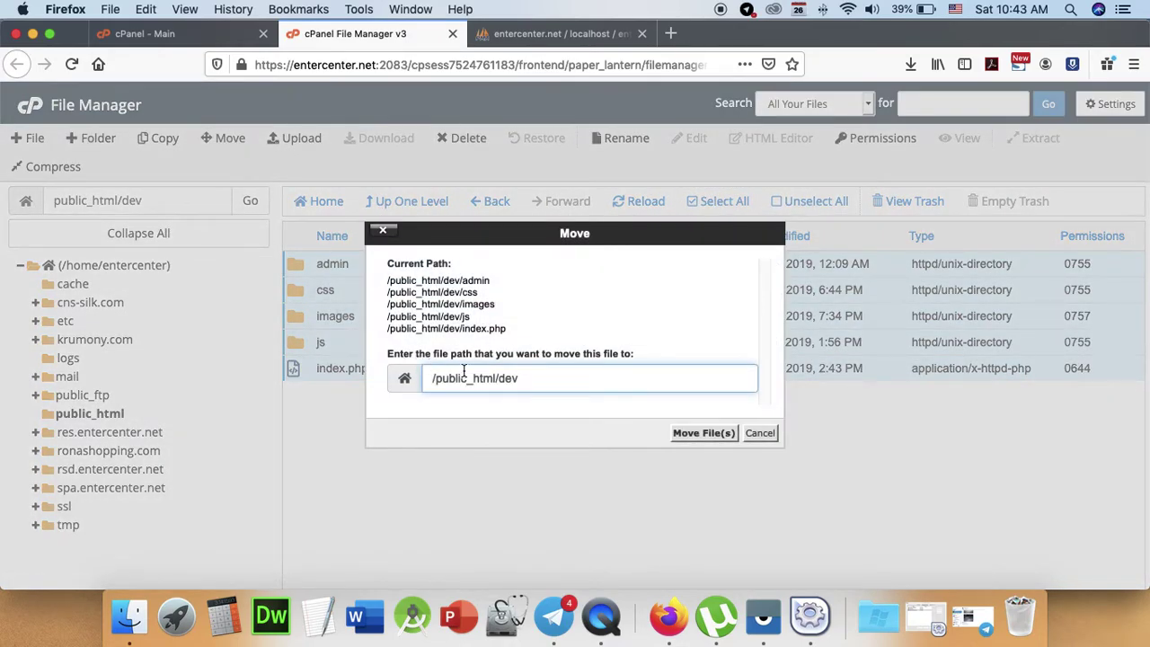
left_click_drag(434, 378, 519, 379)
left_click(514, 378)
key("BackSpace")
key("BackSpace")
key("BackSpace")
key("BackSpace")
left_click(699, 432)
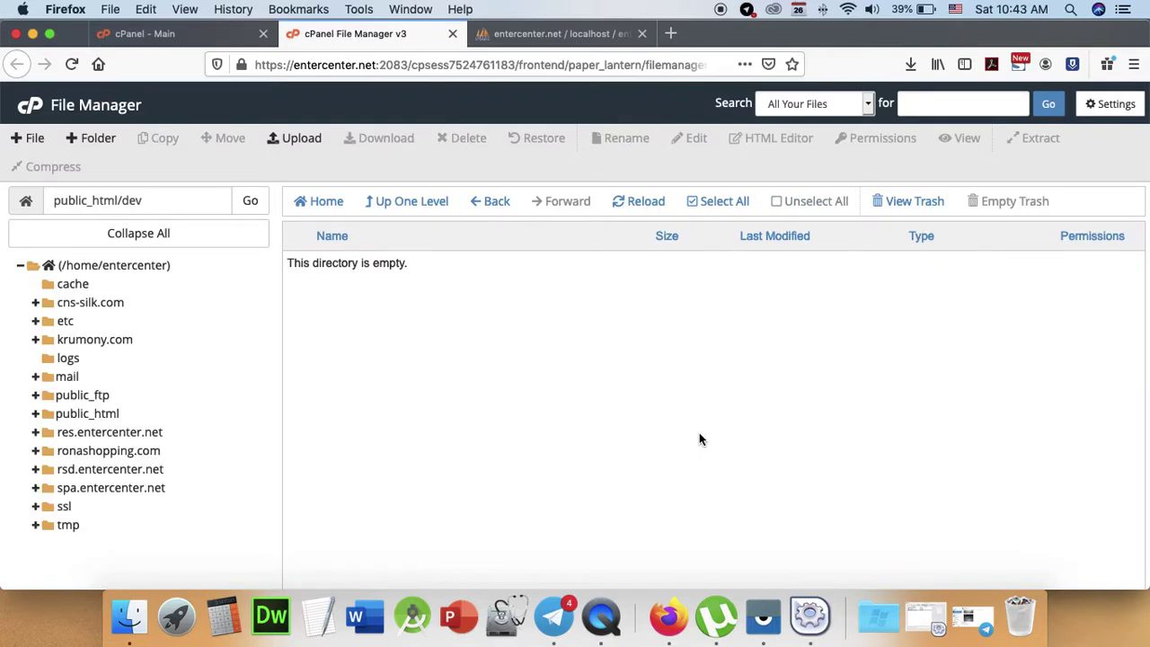
left_click(422, 200)
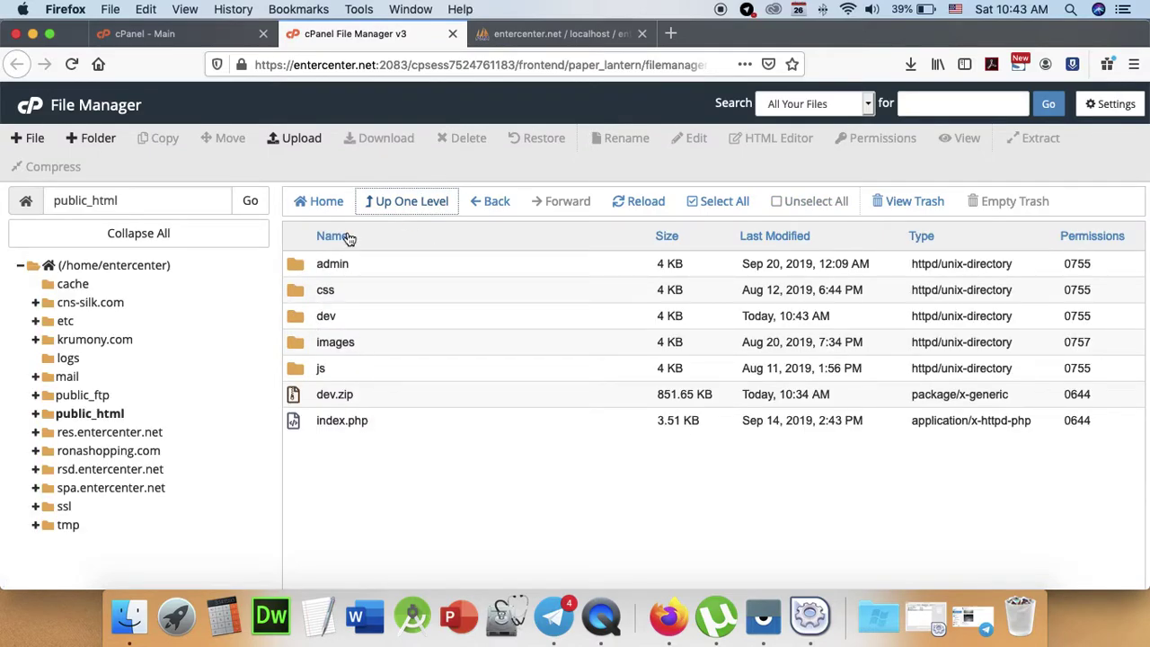
Load entercenter.net in a new tab, where it shows blank, then return to File Manager.
key("super+t")
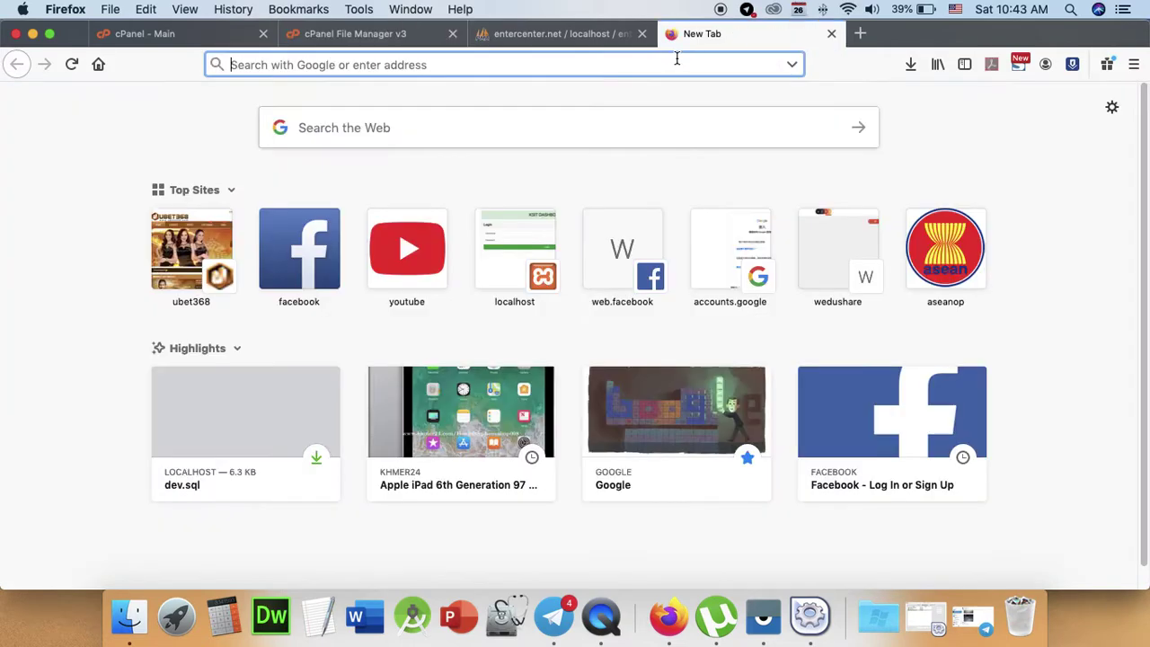
type("entercenter.net")
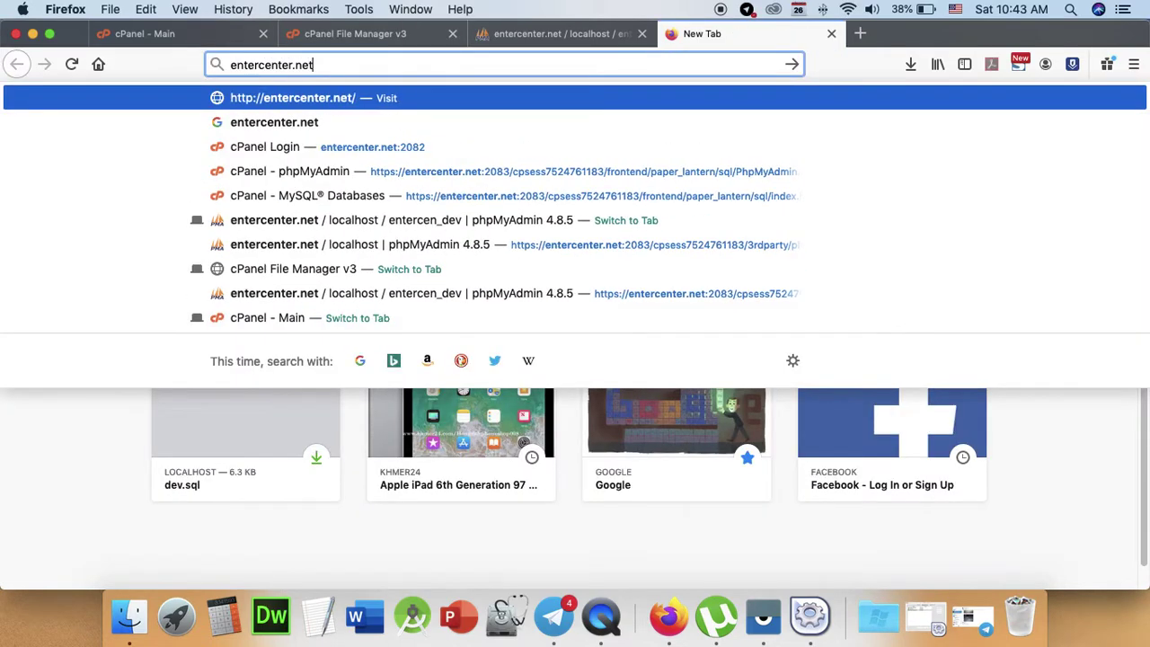
key("Return")
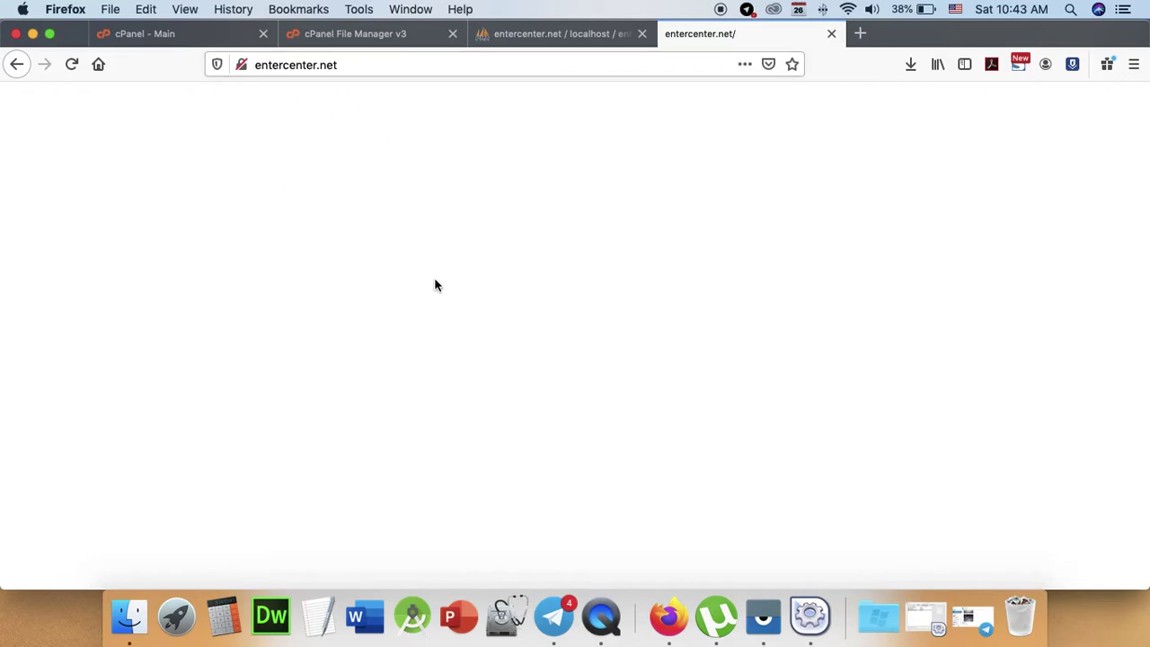
left_click(376, 37)
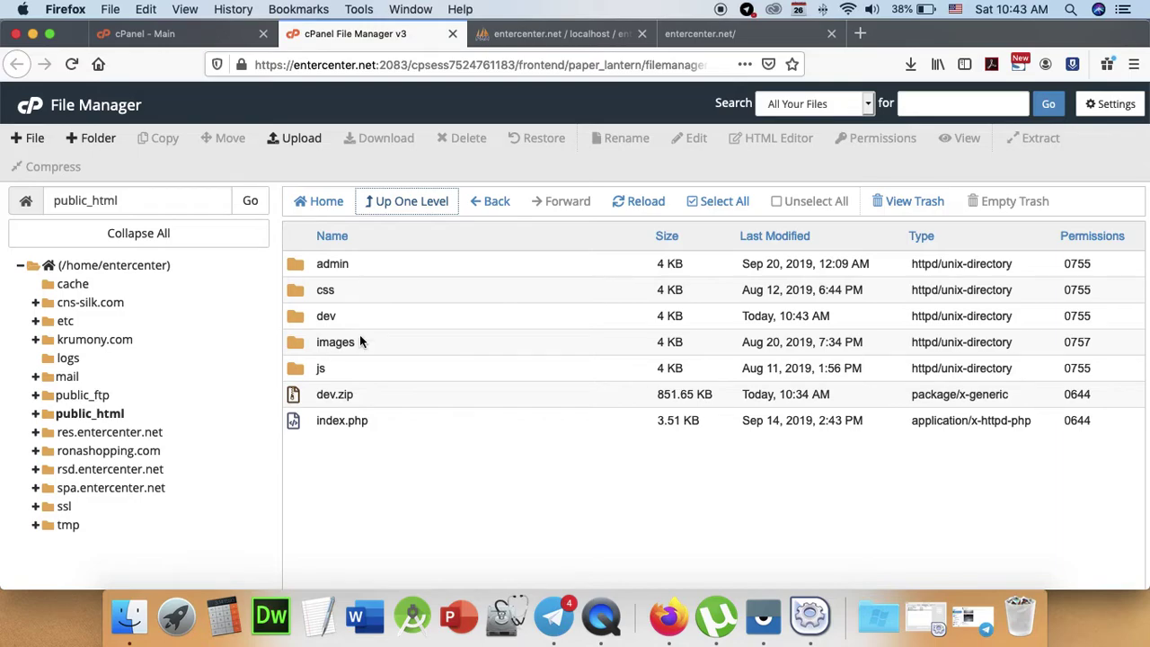
Open admin/connection.php in the File Manager editor.
double_click(363, 266)
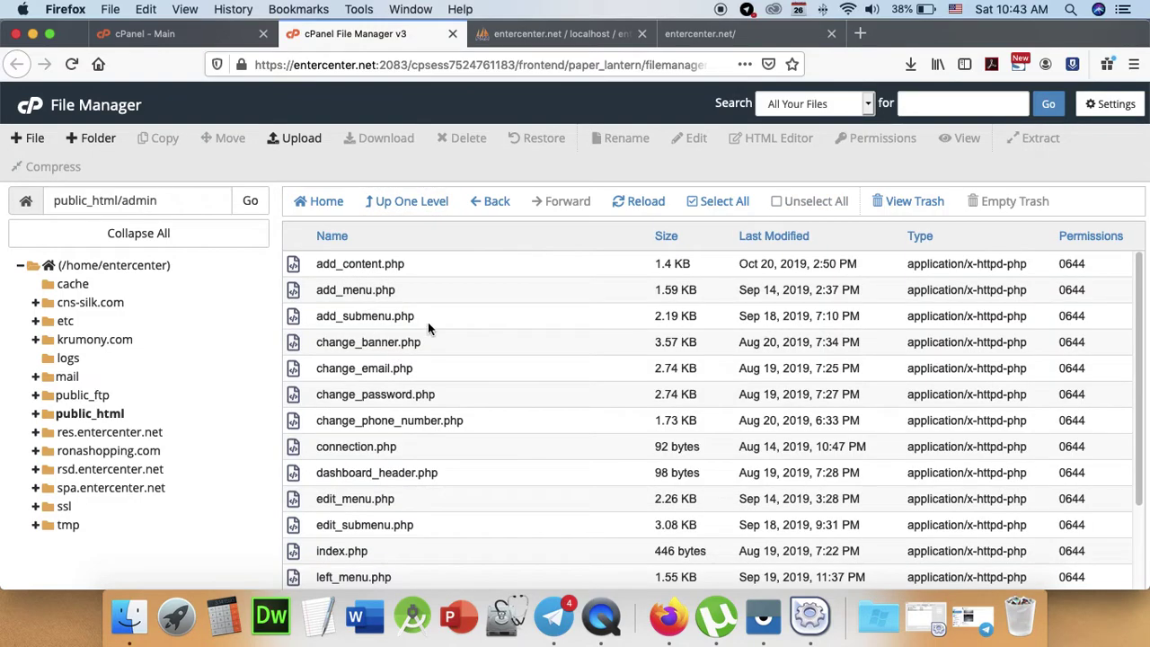
left_click(404, 450)
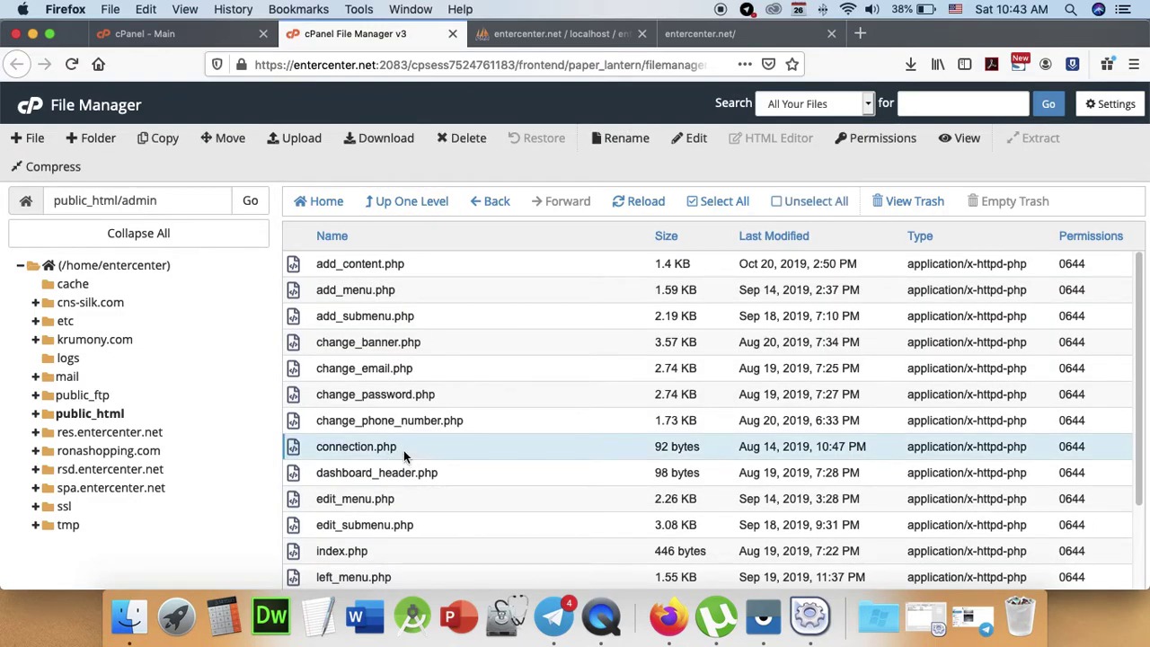
right_click(403, 450)
left_click(431, 417)
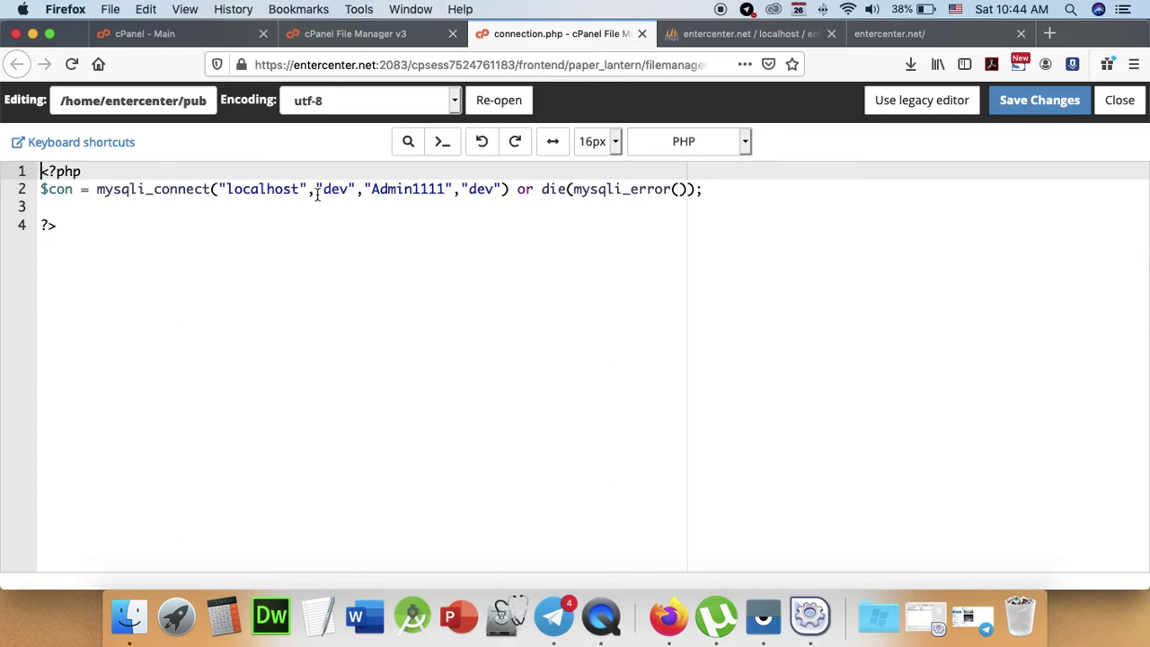
Set the user and database to entercen_dev, enter the new password, and save connection.php.
double_click(275, 189)
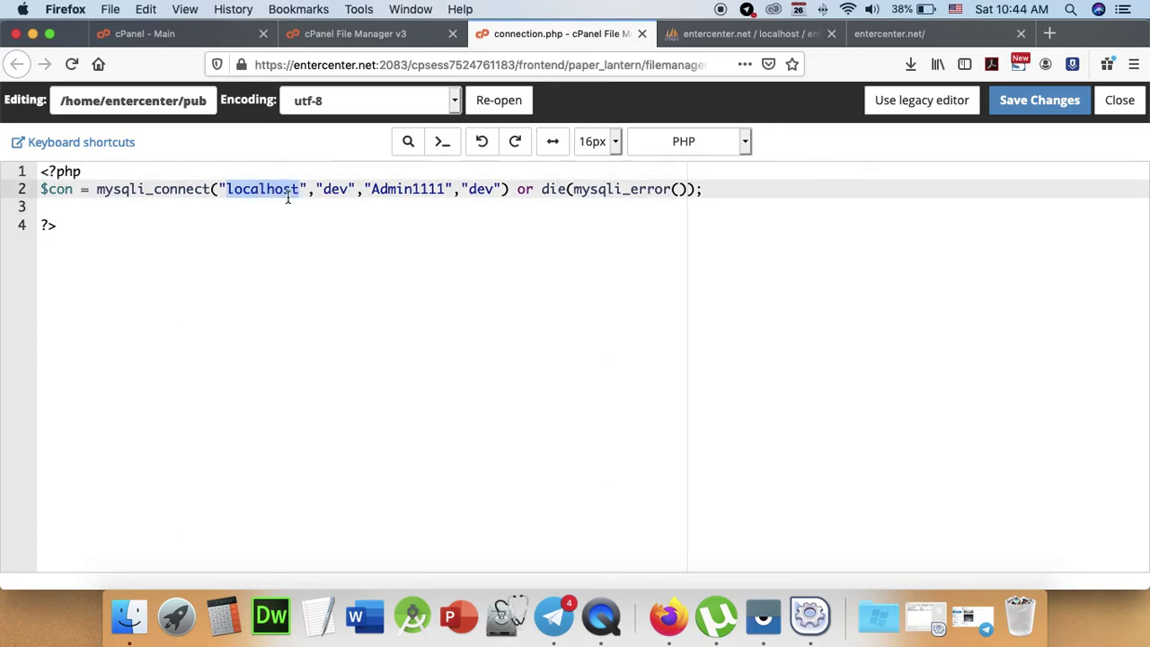
left_click(333, 189)
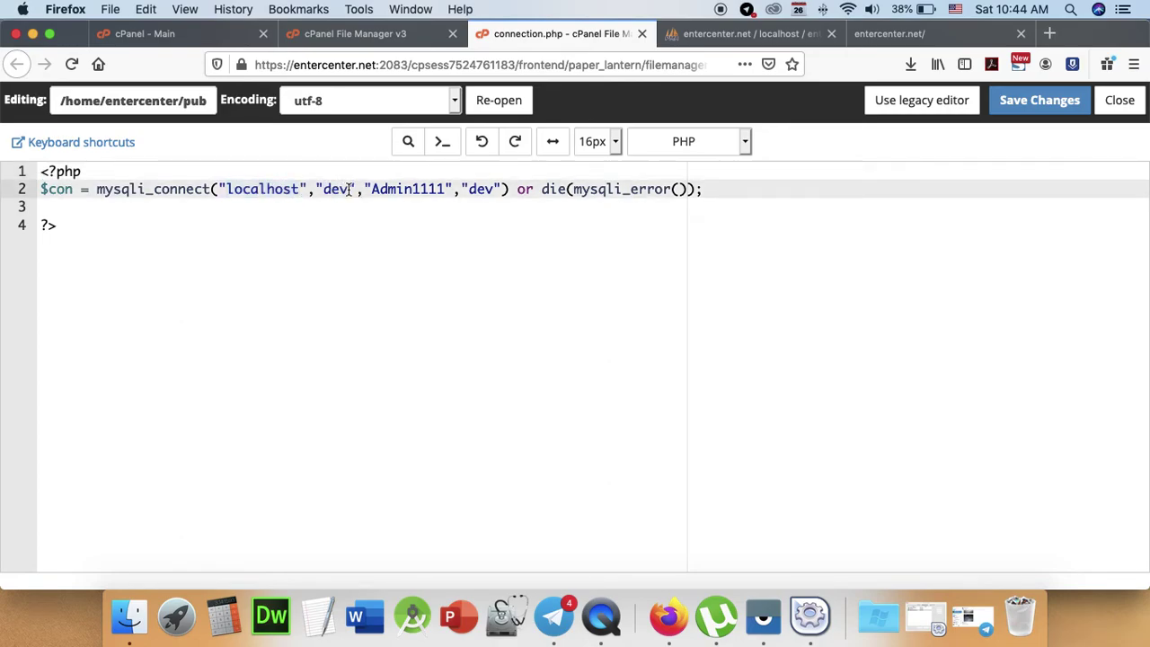
left_click(325, 190)
type("enter")
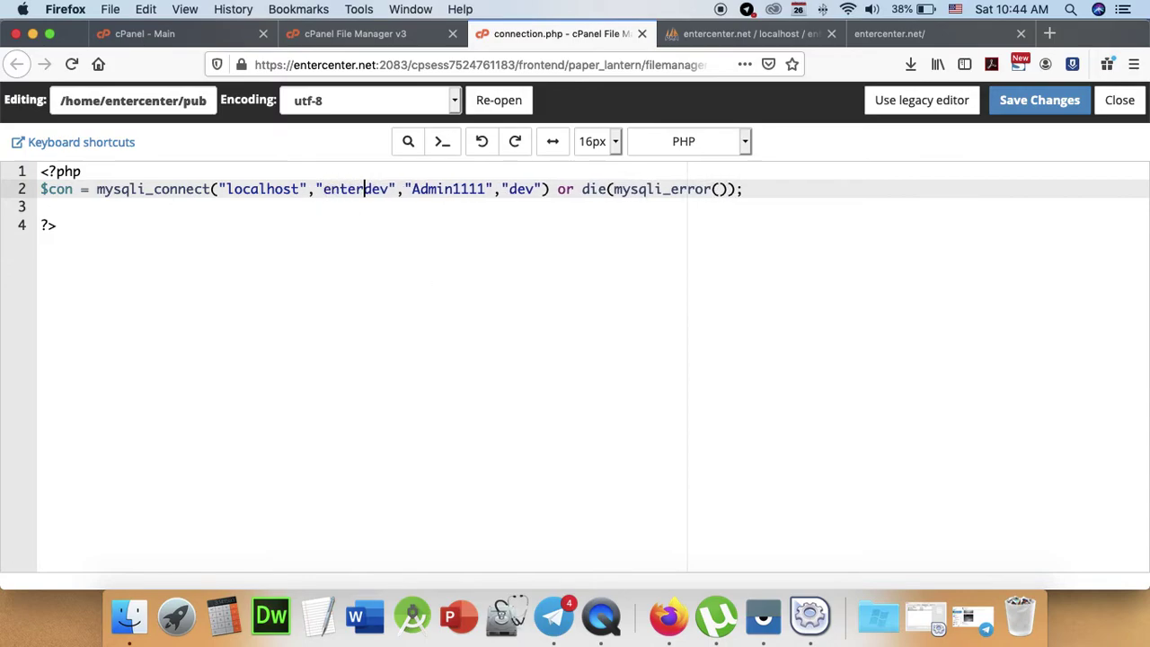
type("cen_")
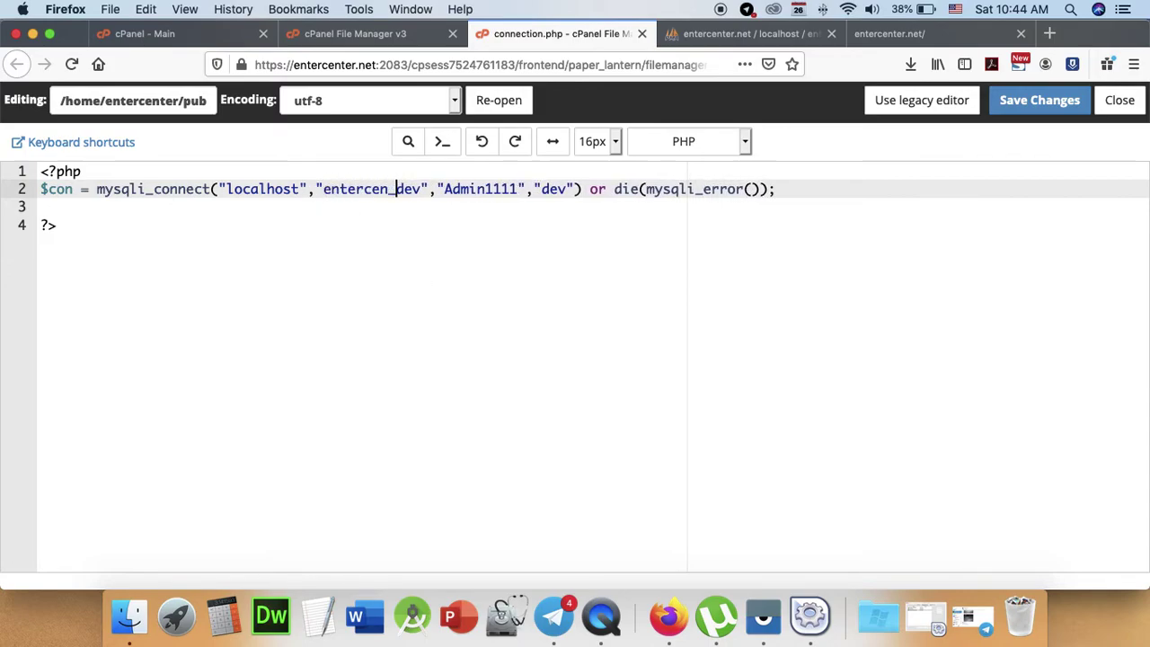
double_click(386, 189)
key("super+c")
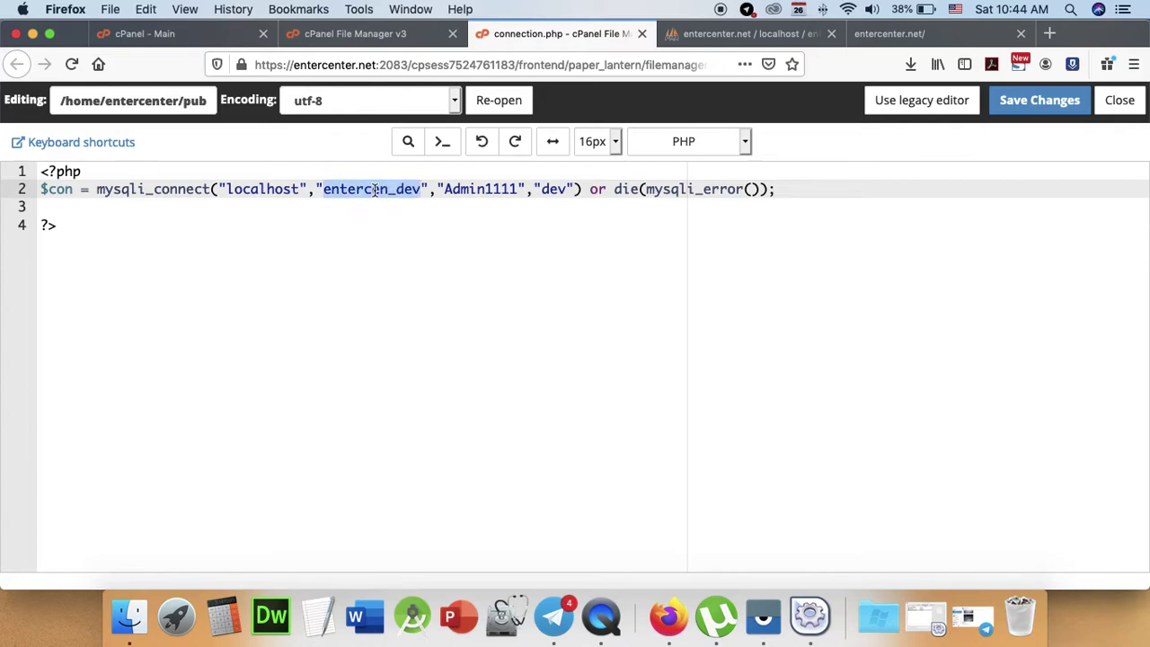
double_click(552, 189)
key("super+v")
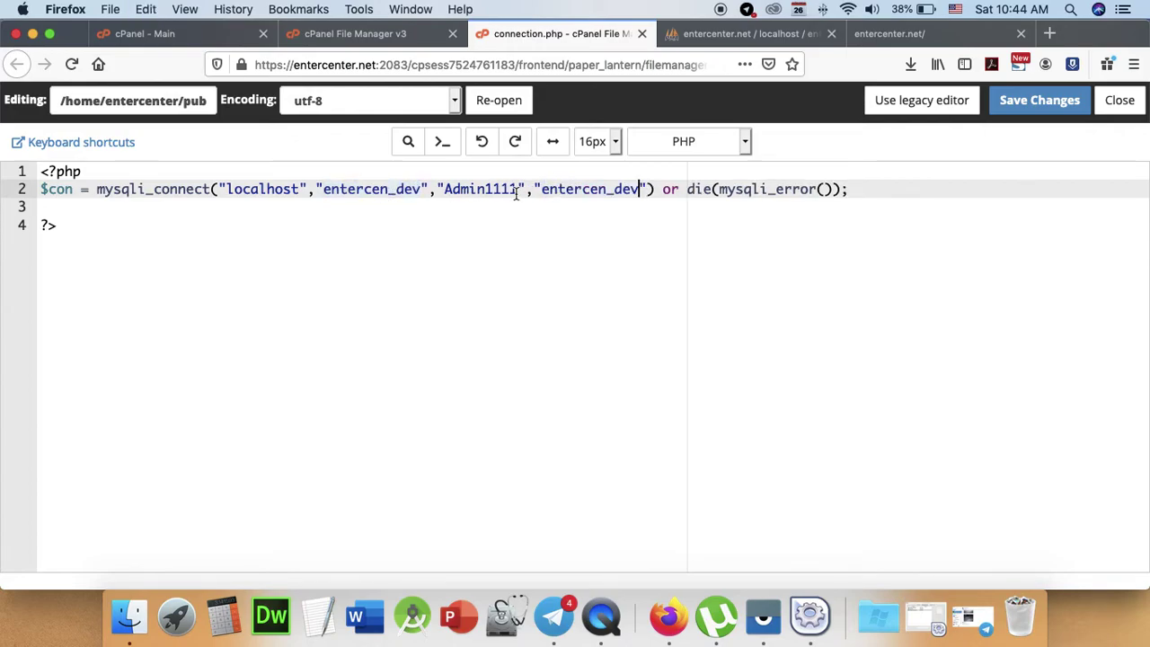
left_click(519, 189)
key("BackSpace")
key("BackSpace")
key("BackSpace")
key("BackSpace")
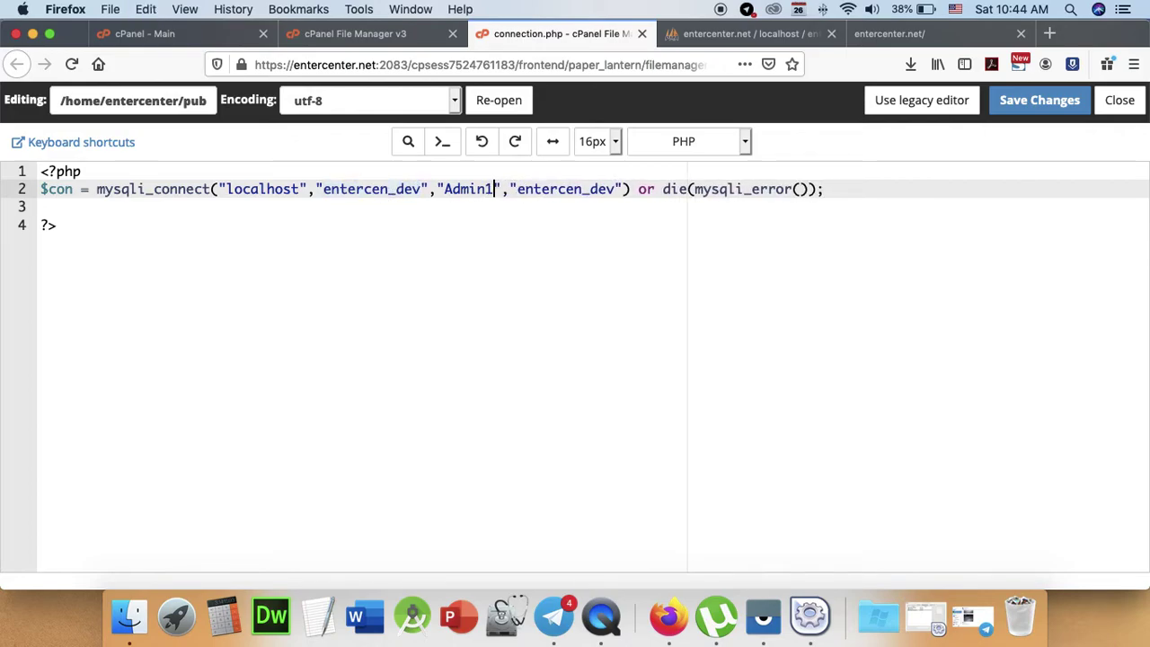
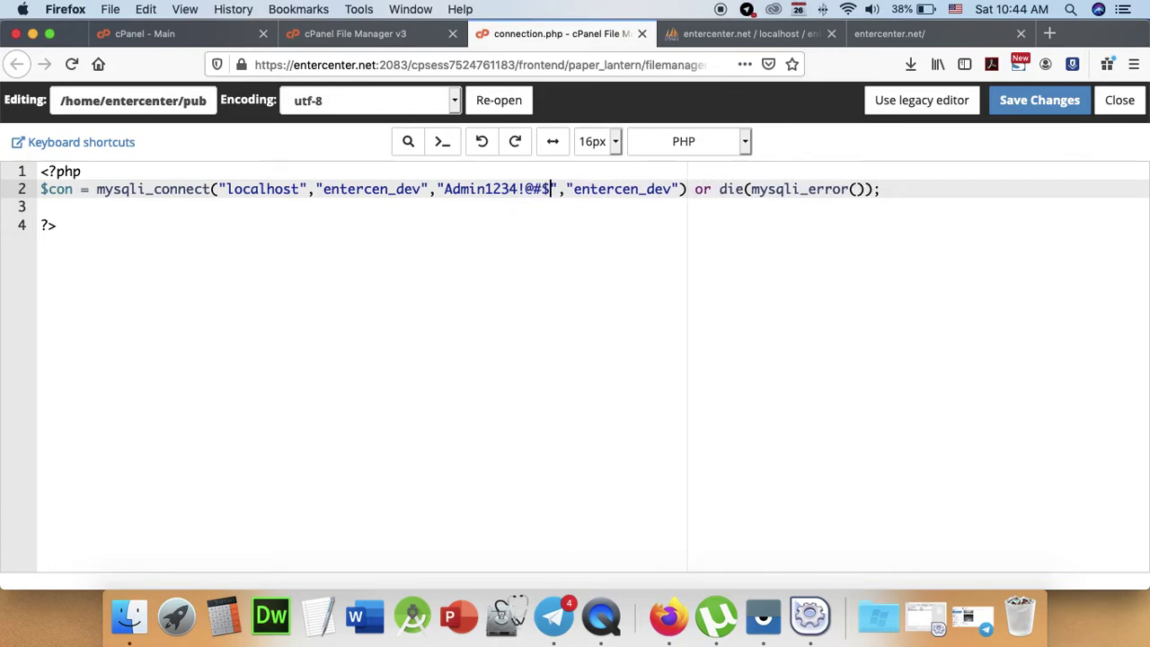
left_click(1032, 101)
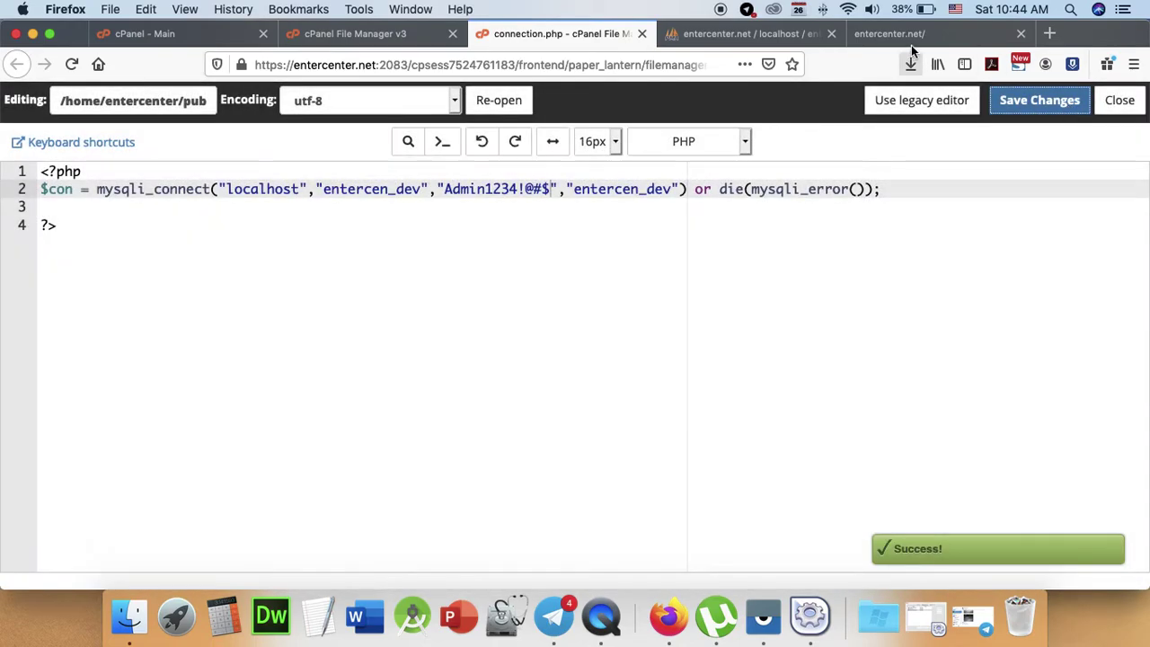
left_click(921, 36)
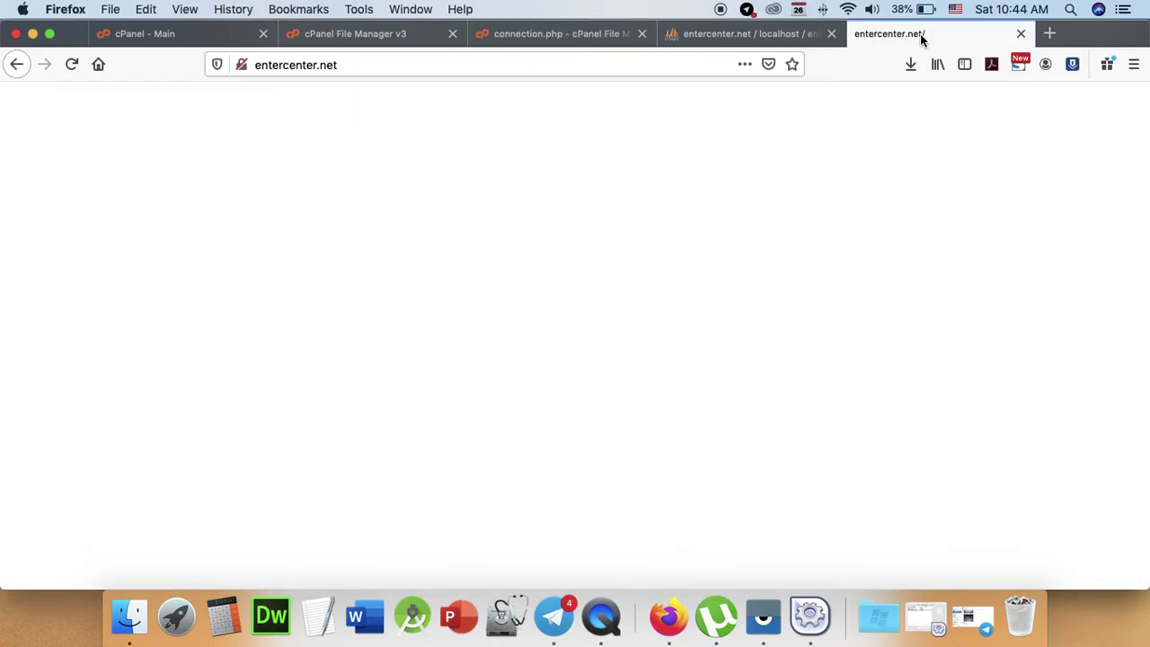
Reload entercenter.net to show the KSIT home page, then open entercenter.net/admin in a new tab.
left_click(71, 64)
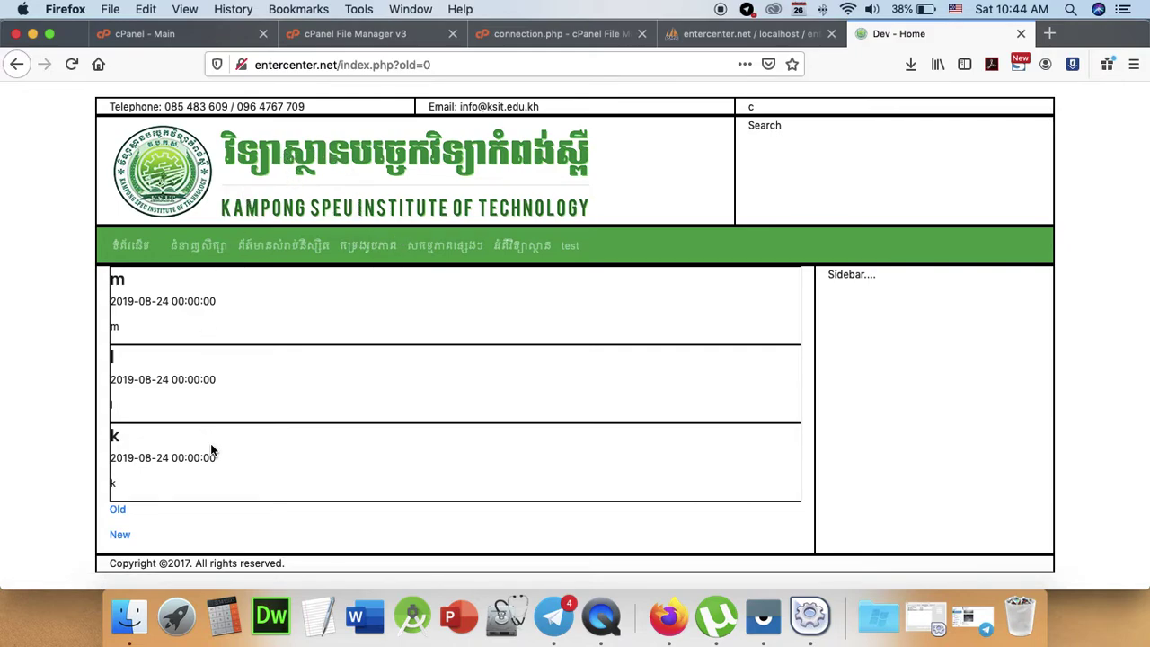
left_click(1050, 34)
type("enter")
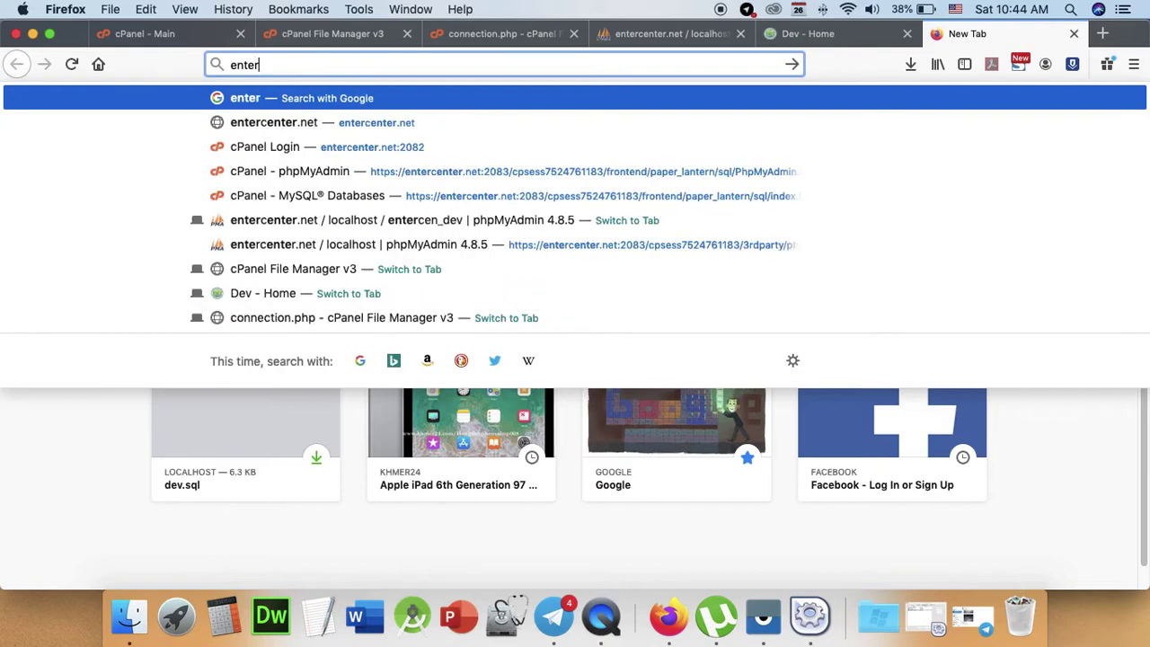
type("center.net")
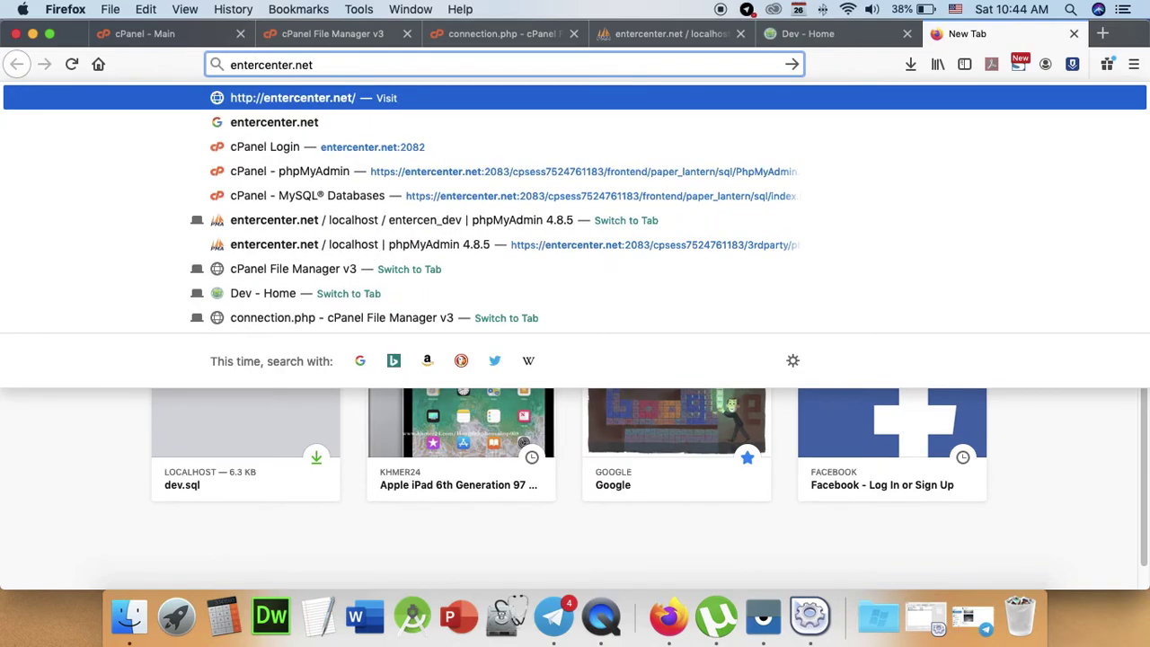
type("/admin")
key("Return")
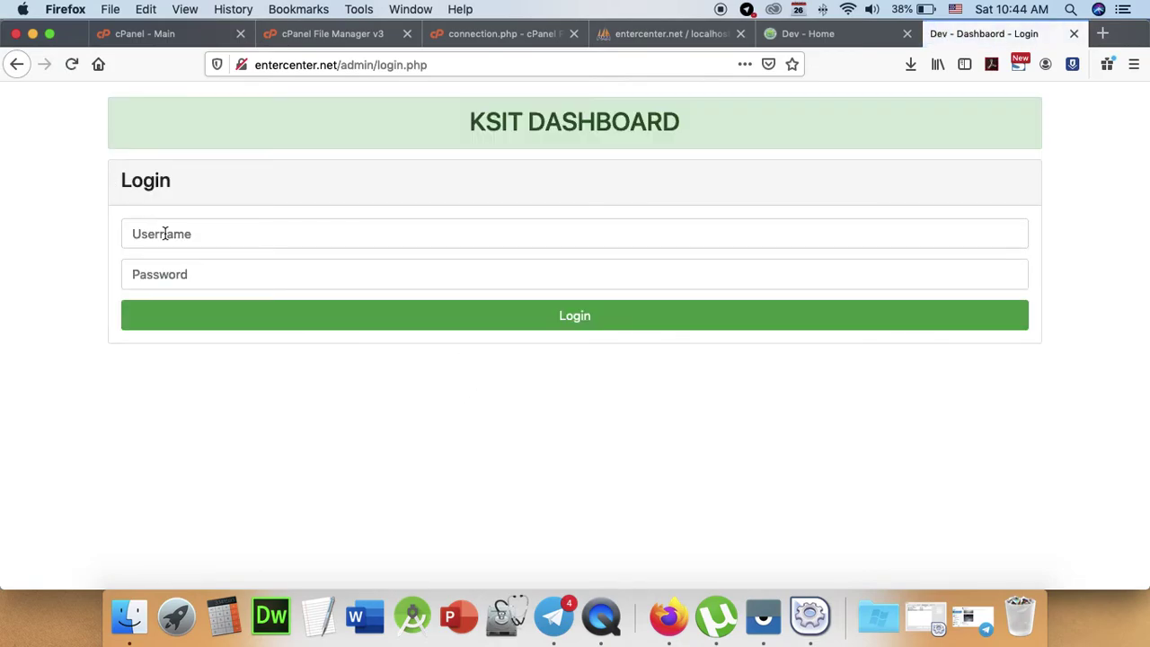
Log in to the KSIT Dashboard with the admin username and password.
left_click(135, 233)
key("Tab")
key("Return")
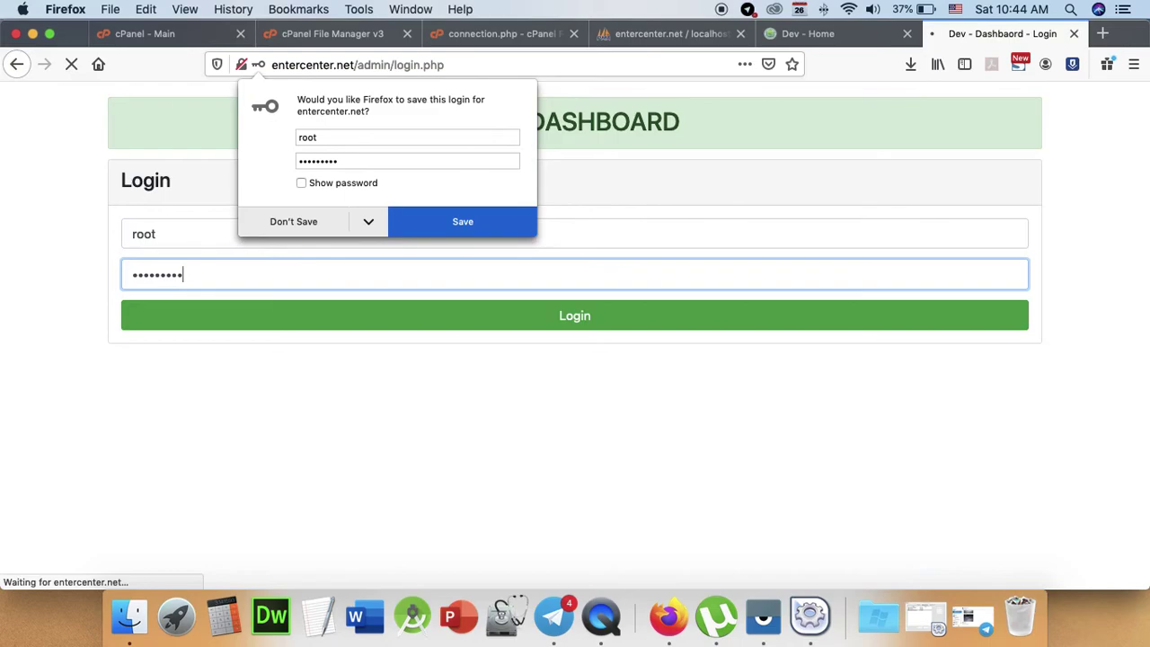
Decline saving the login and open the Add Content form's Content Detail box.
left_click(283, 223)
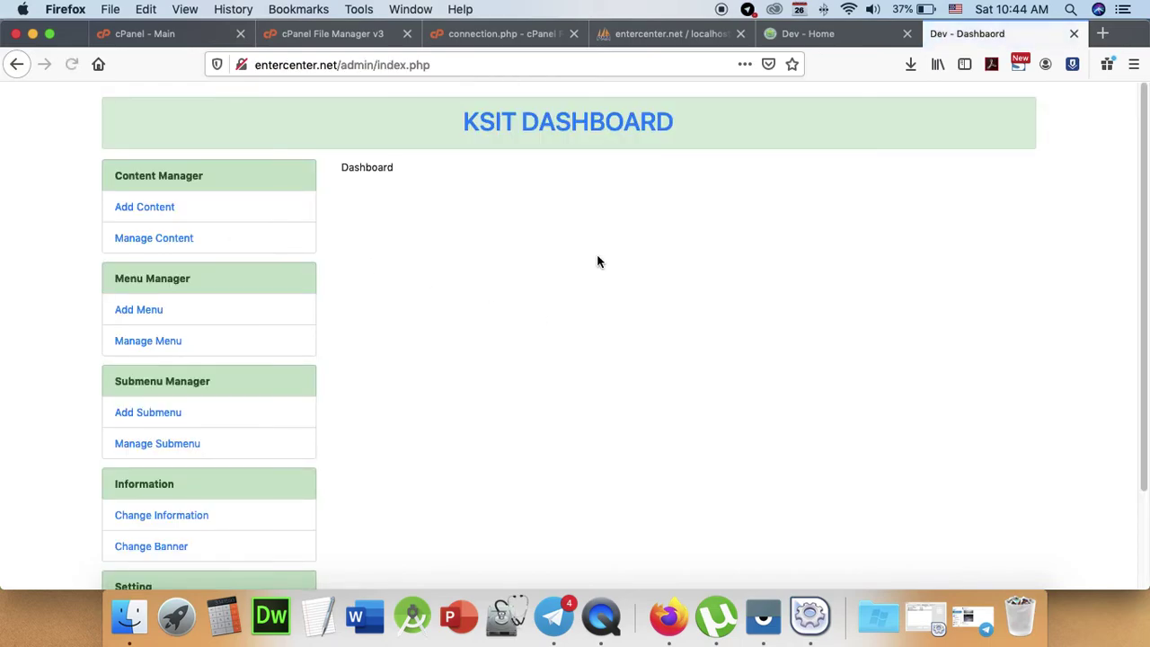
left_click(164, 214)
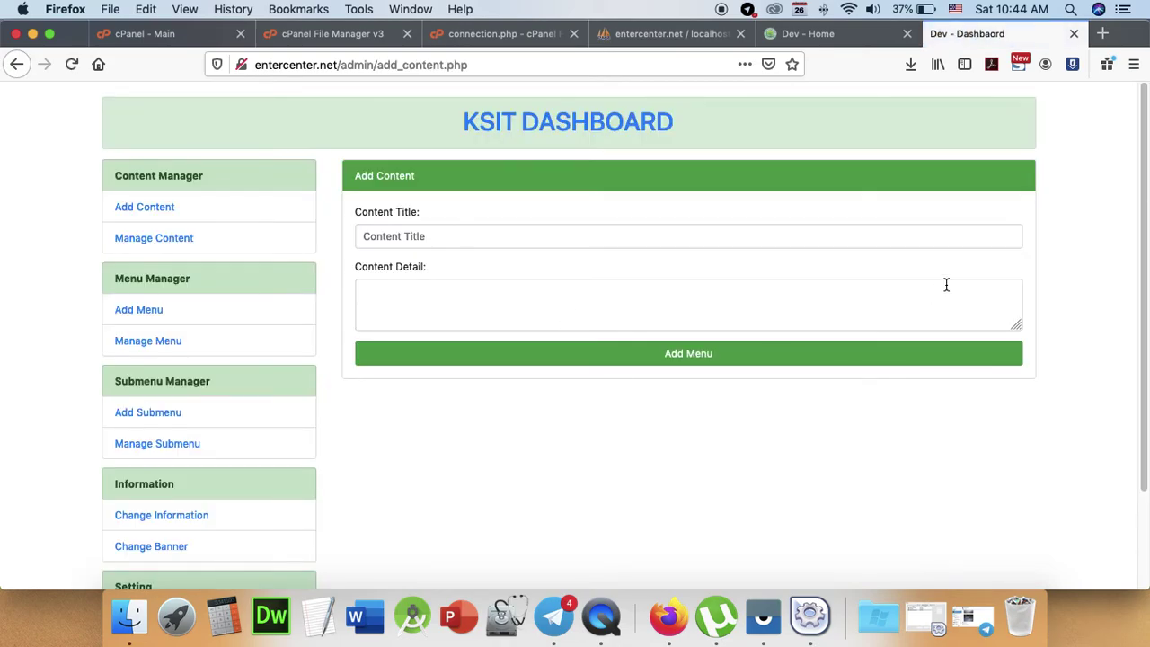
left_click(388, 327)
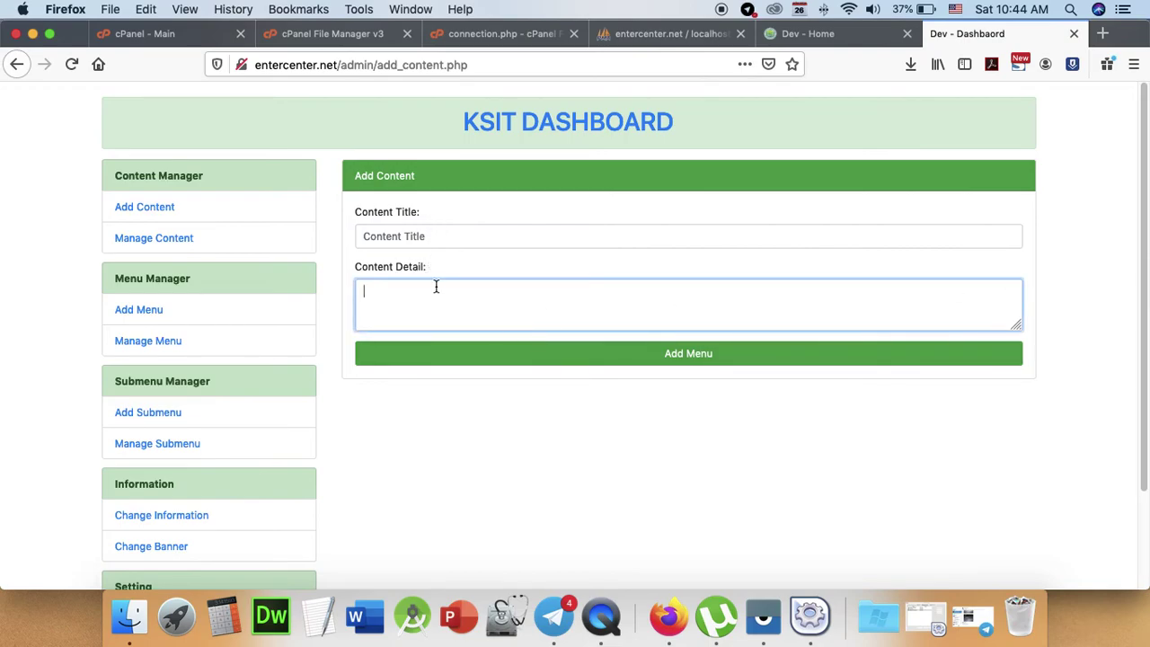